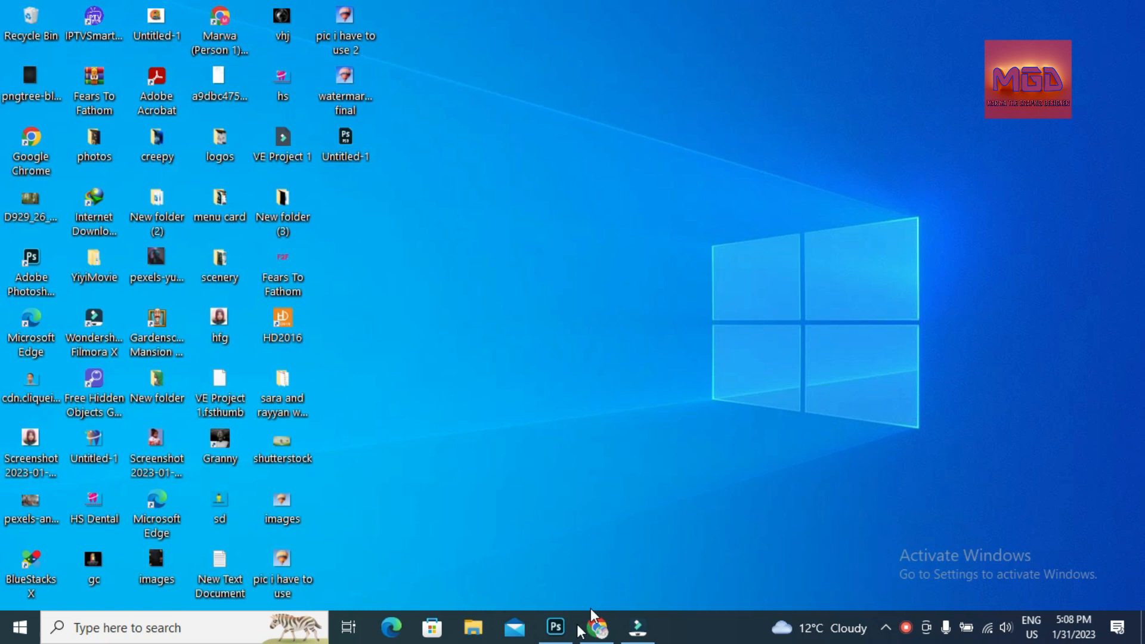
- Bring up Photoshop's 1000 × 1000 px Untitled-1 document with its blank white canvas
{"action": "left_click", "coordinate": [556, 627]}
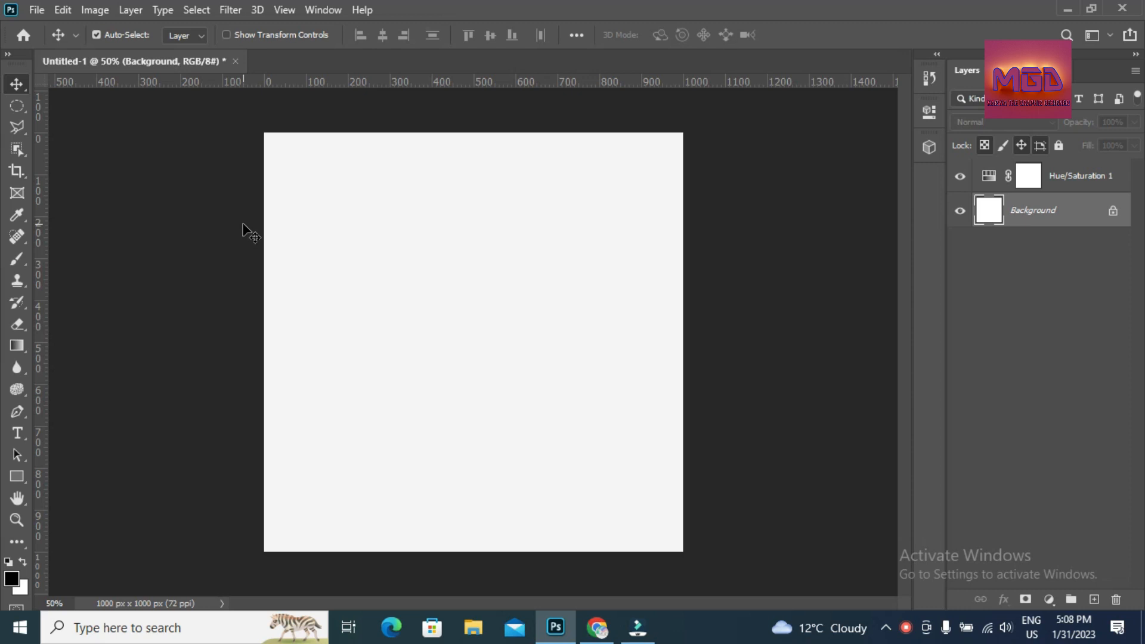
- Draw Rectangle 1 over the whole canvas and fill it with an orange-to-pink gradient preset
{"action": "left_click", "coordinate": [14, 475]}
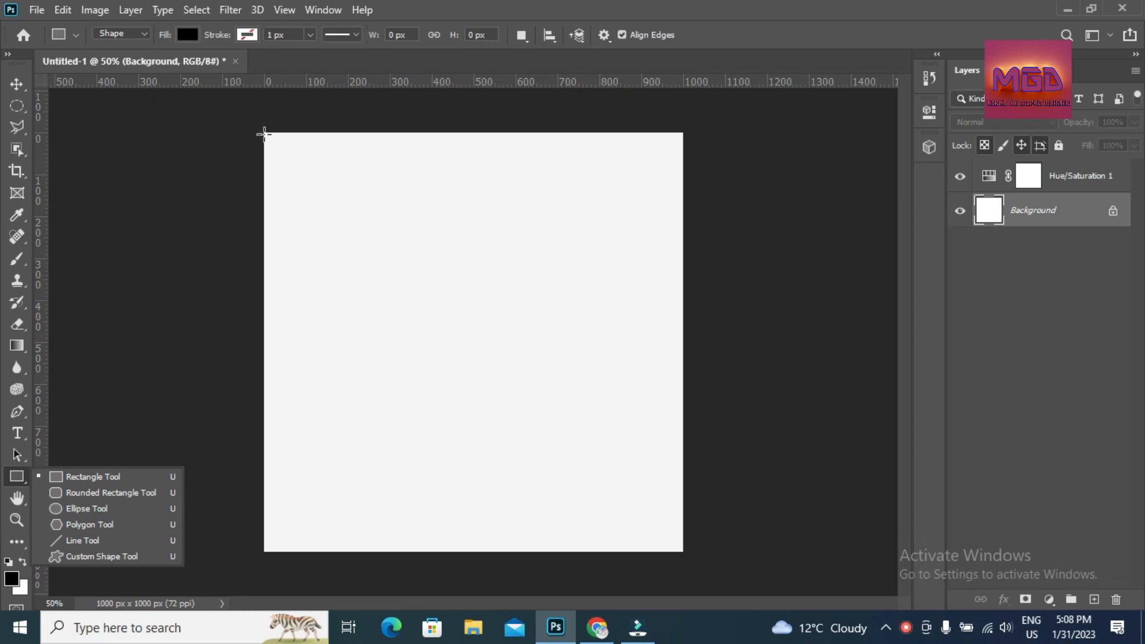
{"action": "left_click_drag", "start_coordinate": [264, 132], "coordinate": [683, 554]}
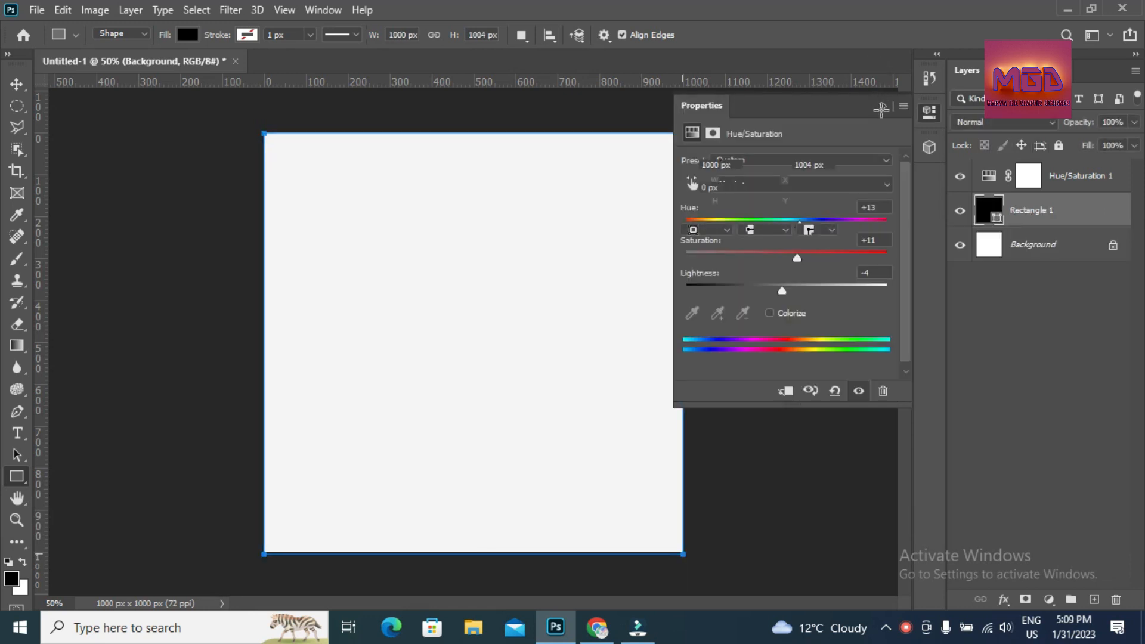
{"action": "left_click", "coordinate": [883, 108]}
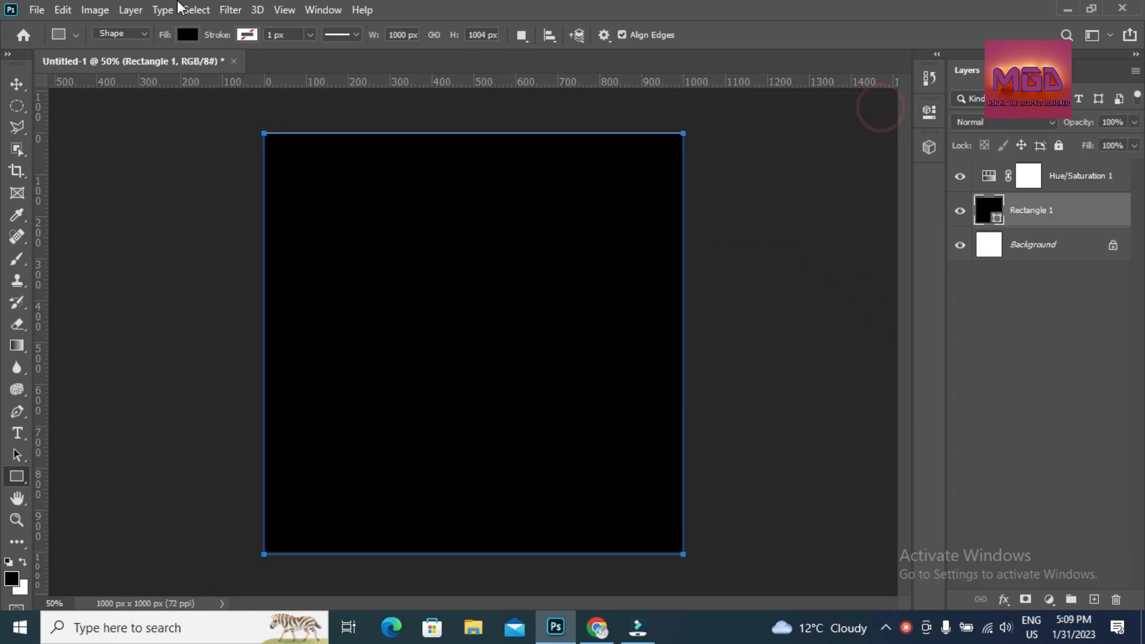
{"action": "left_click", "coordinate": [186, 36]}
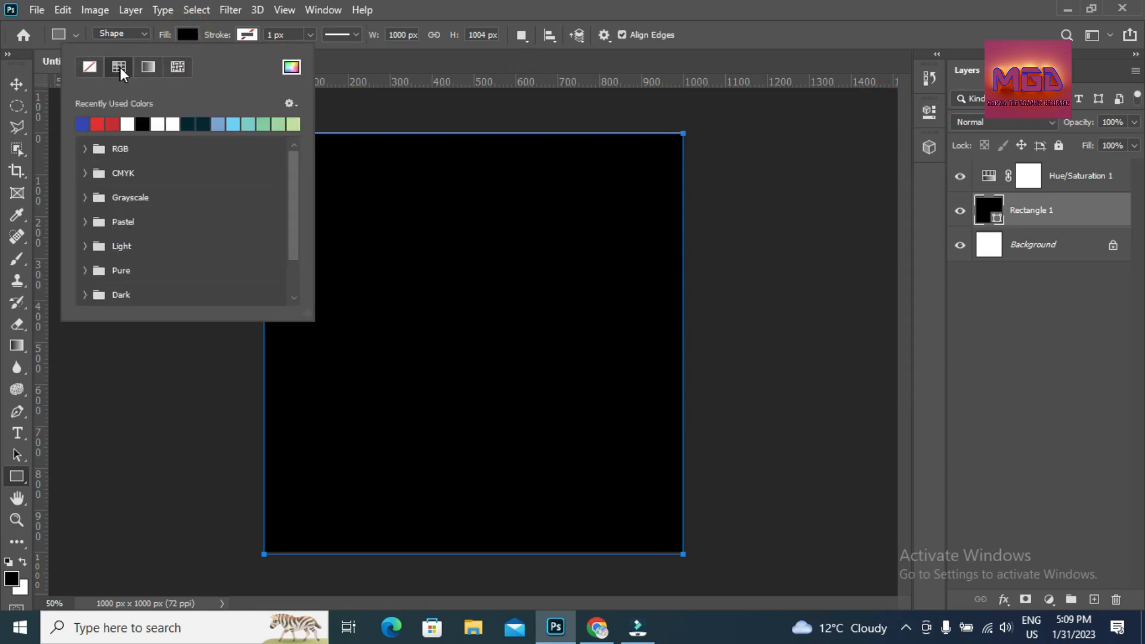
{"action": "left_click", "coordinate": [147, 68]}
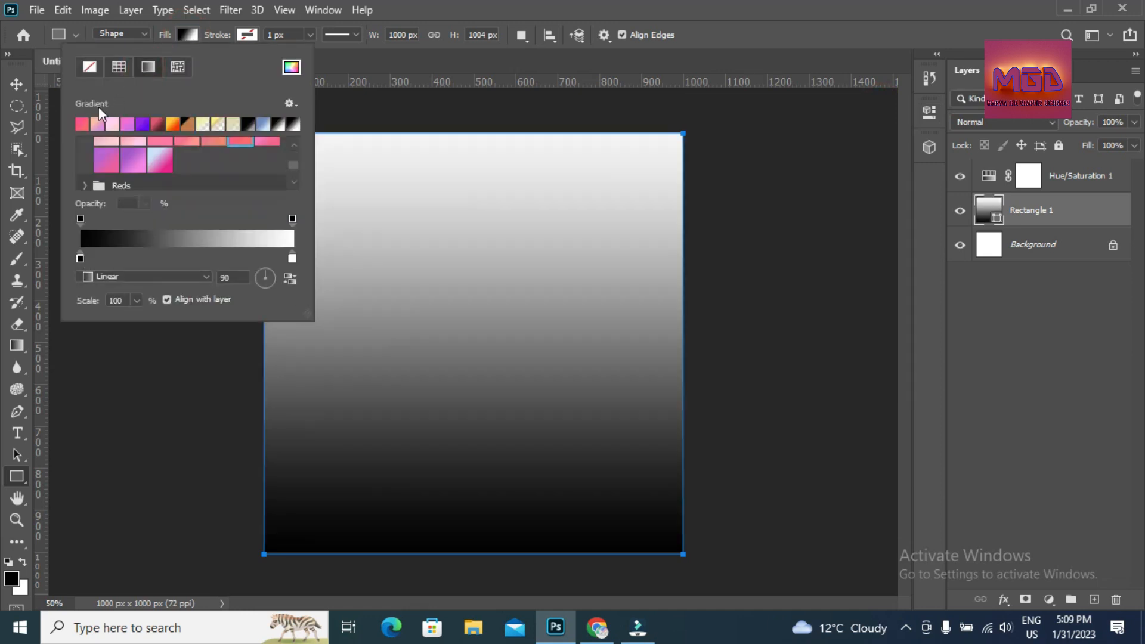
{"action": "left_click", "coordinate": [80, 124]}
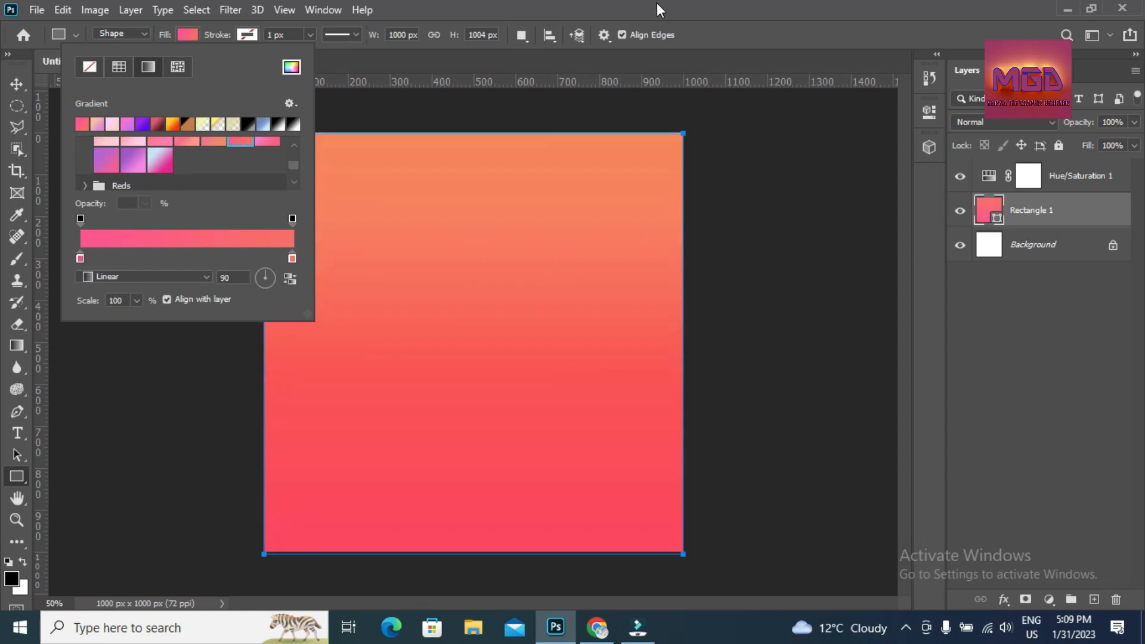
{"action": "left_click", "coordinate": [677, 13]}
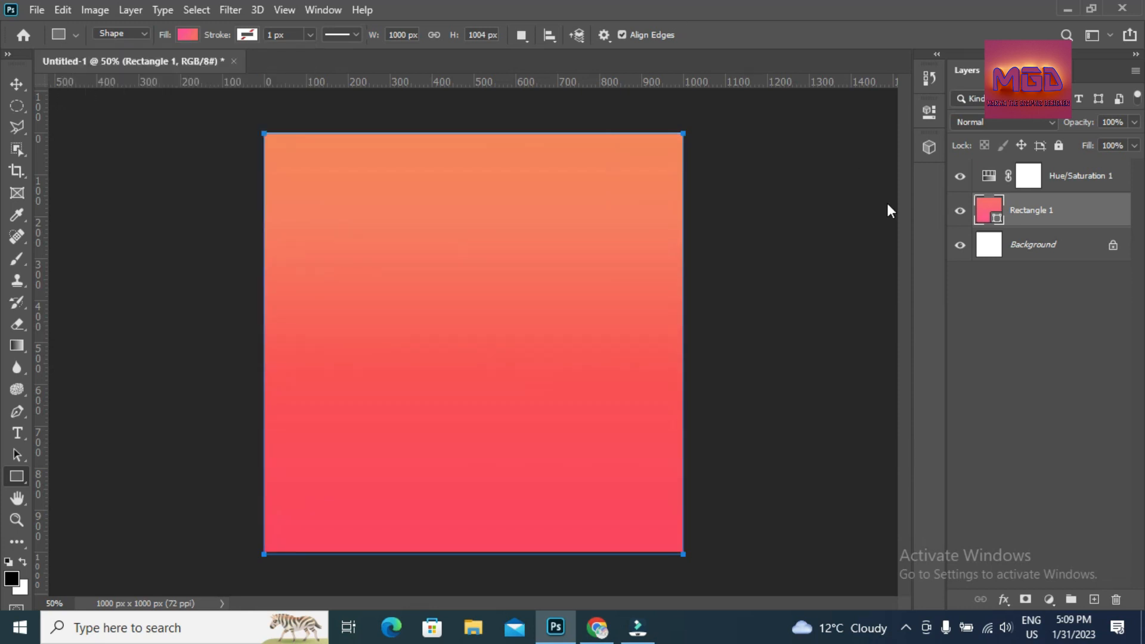
- Add Hue/Saturation 2 above Rectangle 1 with Hue +8 and Saturation +15
{"action": "left_click", "coordinate": [1050, 601]}
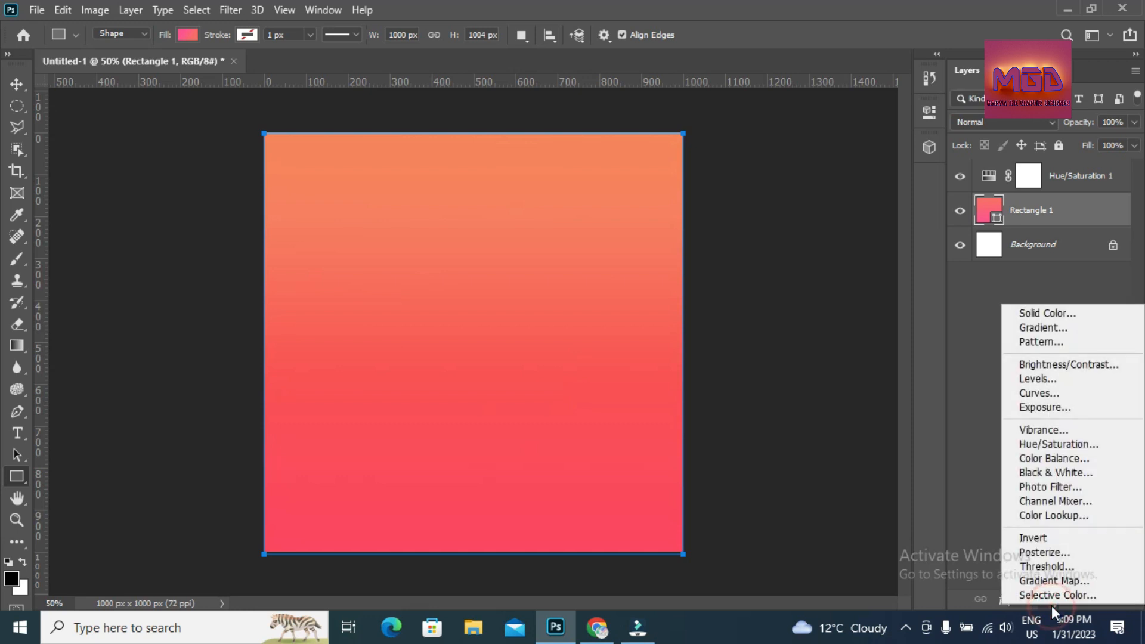
{"action": "left_click", "coordinate": [1058, 451]}
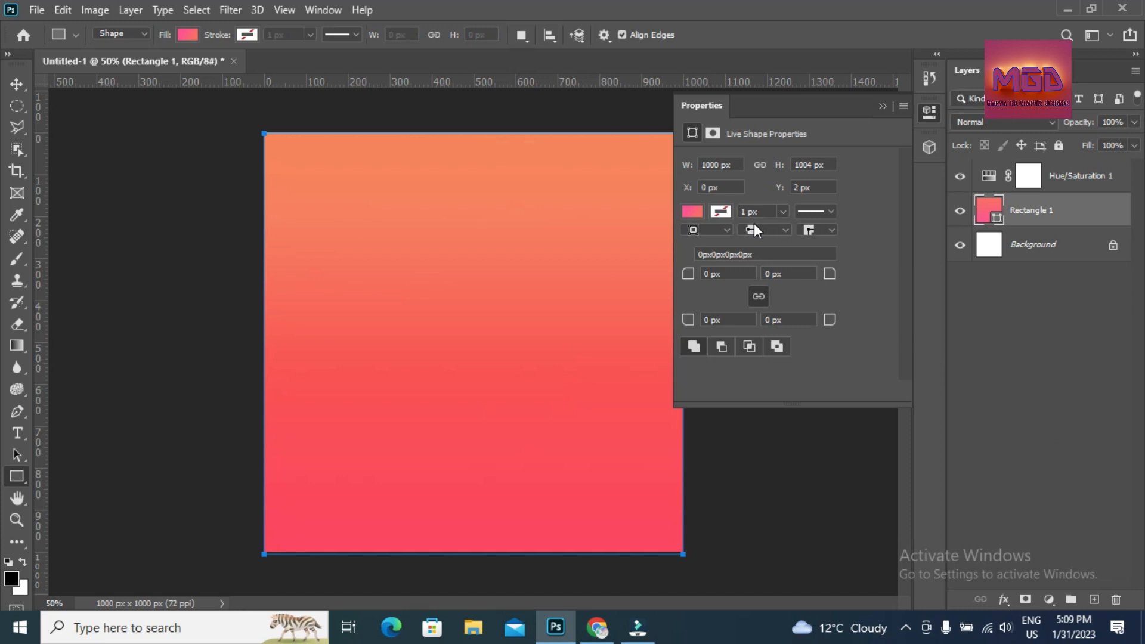
{"action": "left_click_drag", "start_coordinate": [785, 223], "coordinate": [803, 263]}
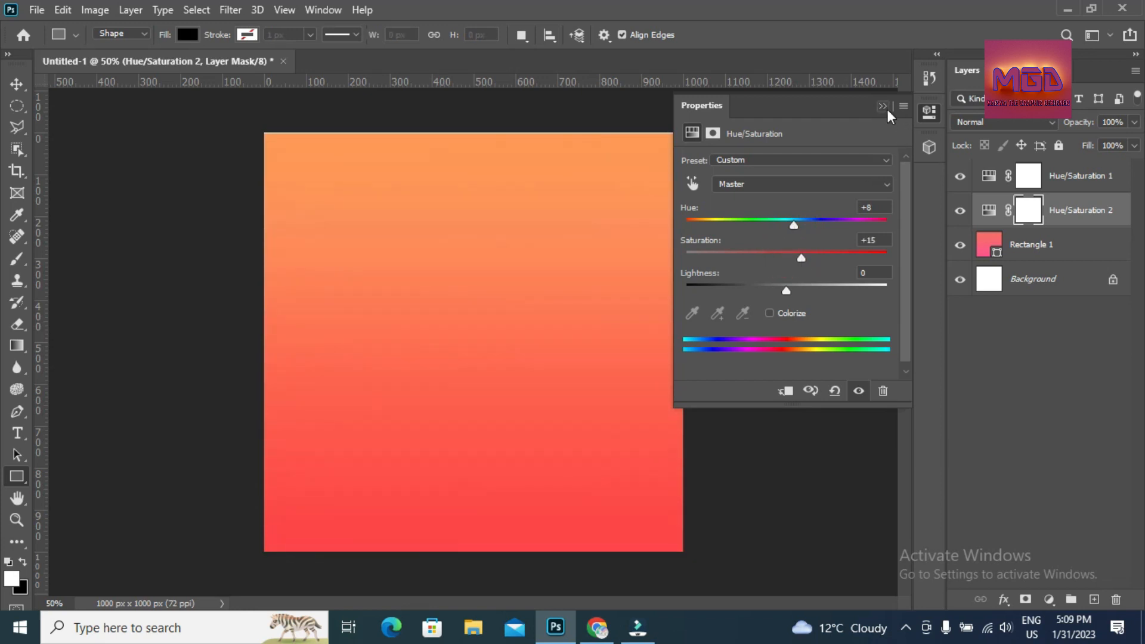
{"action": "left_click", "coordinate": [883, 106]}
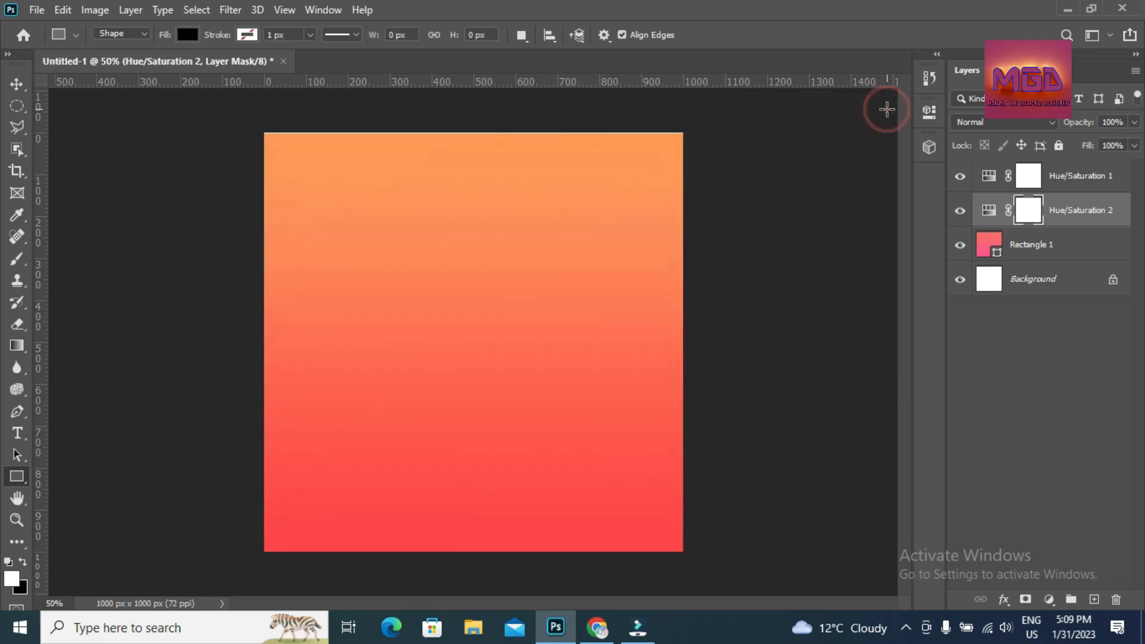
{"action": "left_click", "coordinate": [18, 434]}
- Type the word TEXT in white Berlin Sans FB Demi Bold near the canvas centre
{"action": "left_click", "coordinate": [143, 436]}
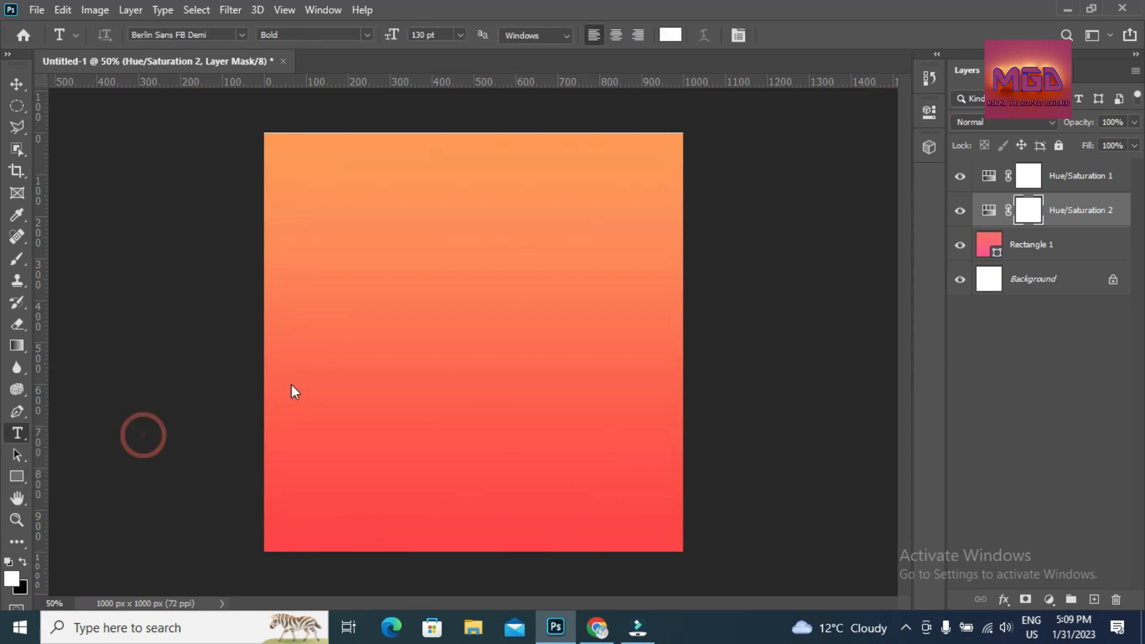
{"action": "left_click", "coordinate": [384, 325]}
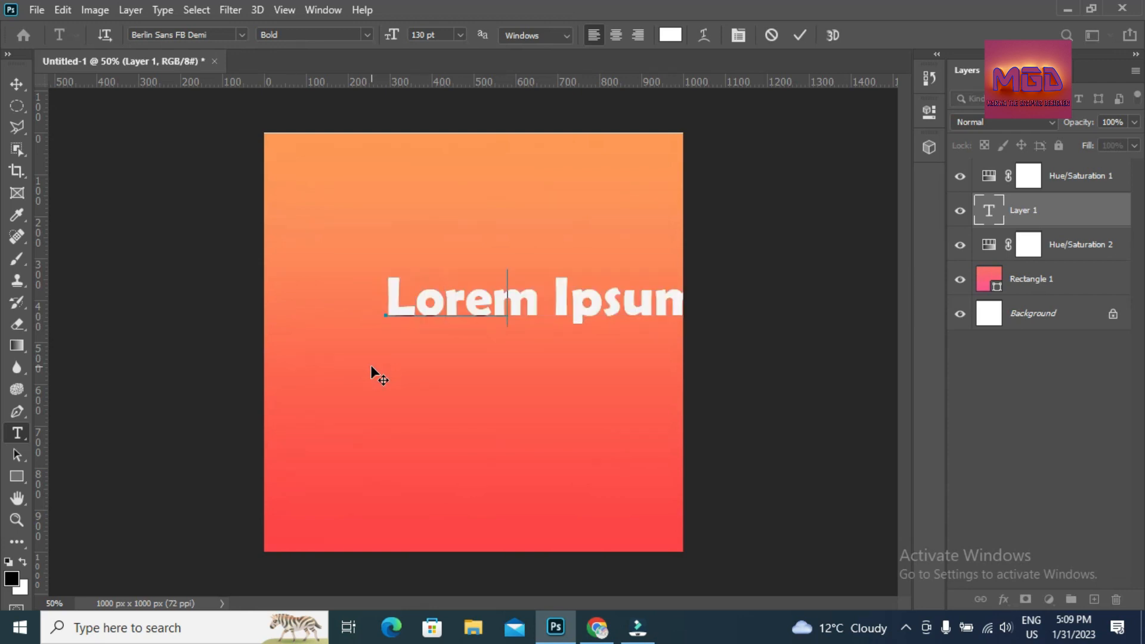
{"action": "type", "text": "TEXT"}
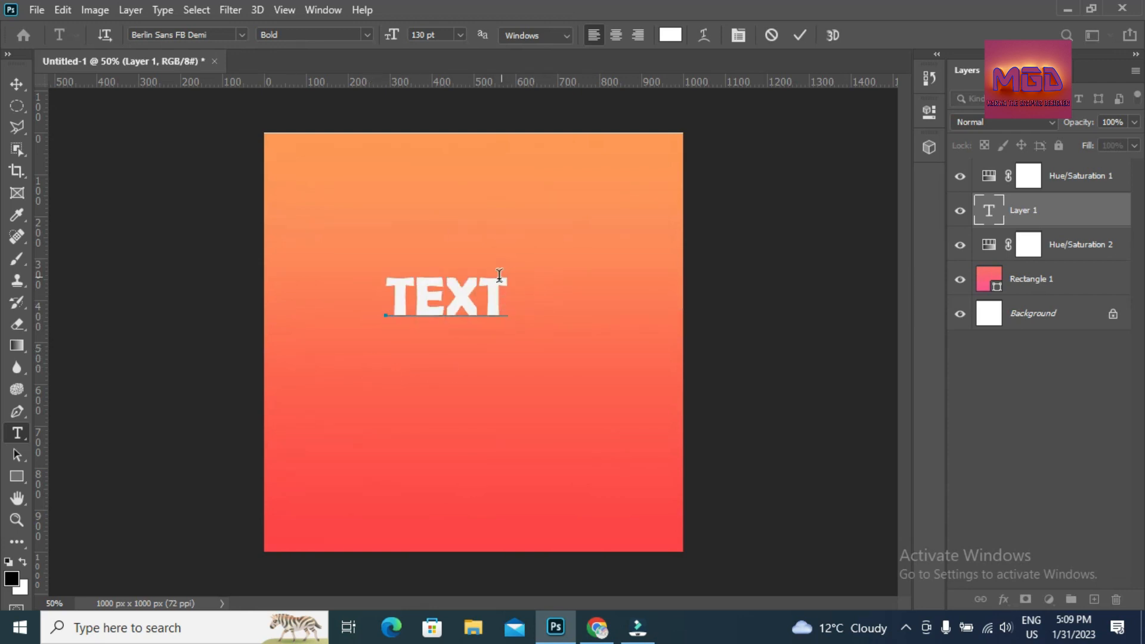
{"action": "left_click", "coordinate": [805, 41]}
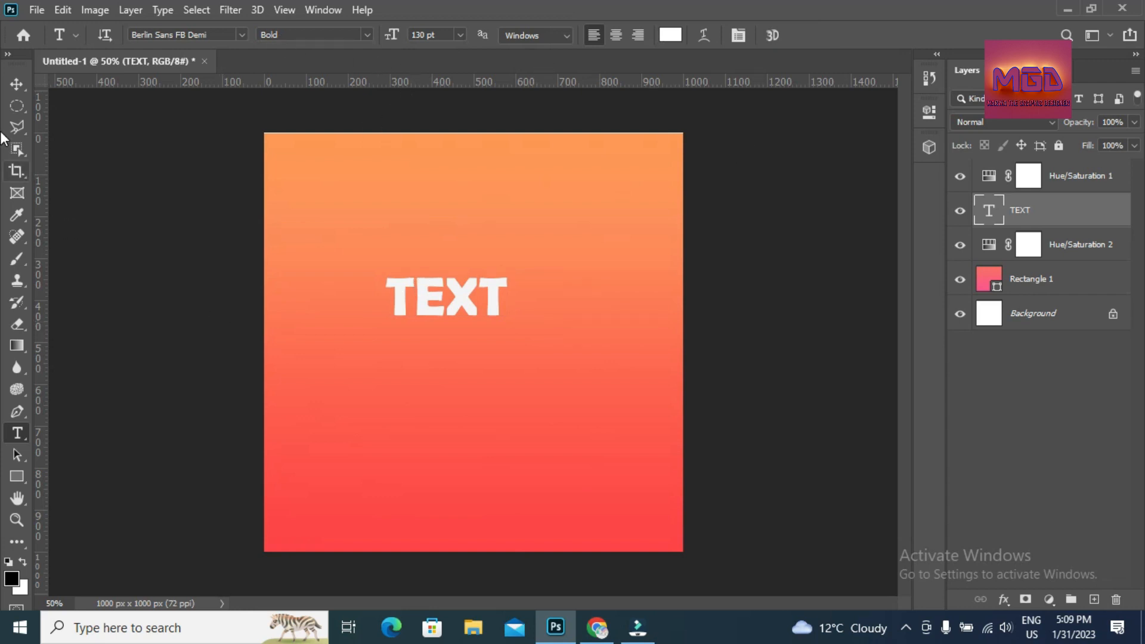
- Enlarge TEXT to about 138% and move it slightly lower
{"action": "left_click", "coordinate": [20, 86]}
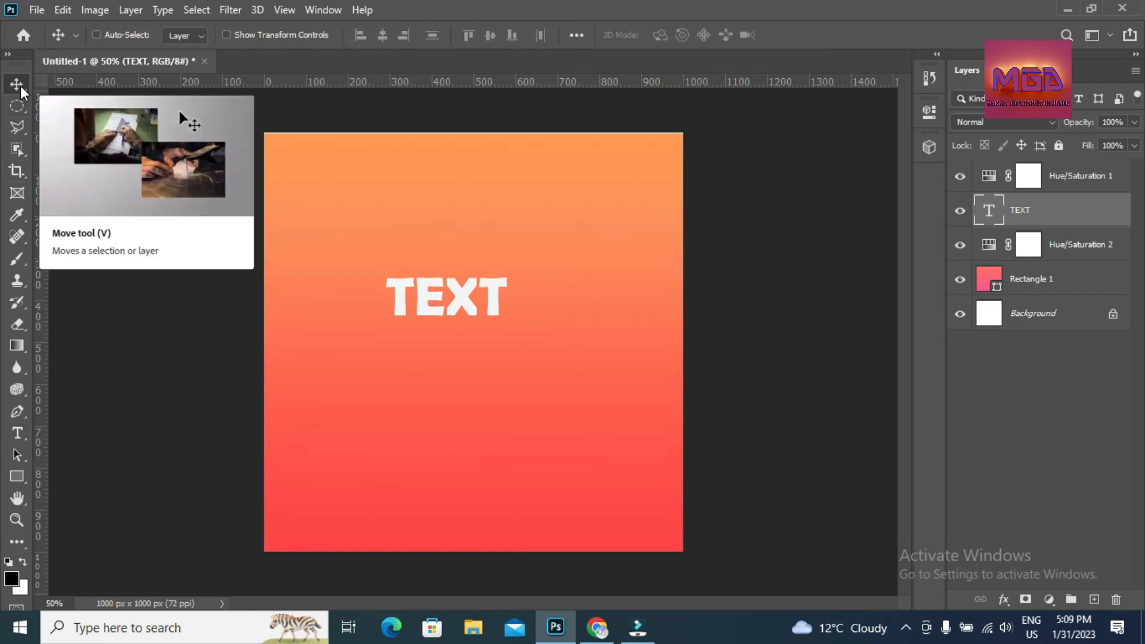
{"action": "key", "text": "ctrl+t"}
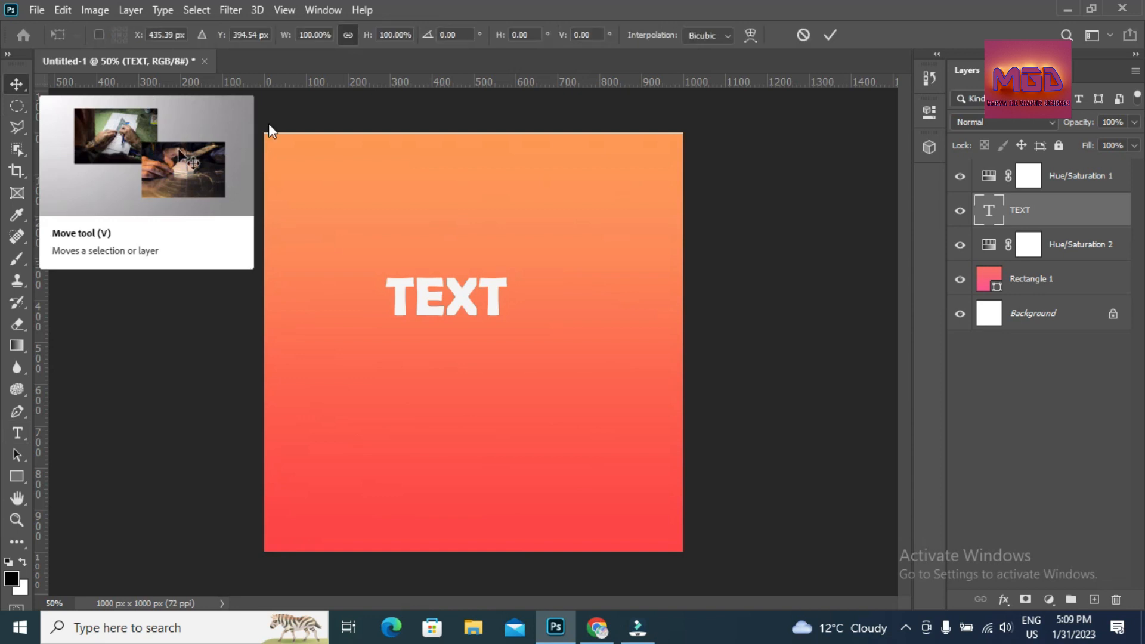
{"action": "left_click_drag", "start_coordinate": [519, 333], "coordinate": [552, 360]}
{"action": "left_click", "coordinate": [830, 35]}
{"action": "left_click_drag", "start_coordinate": [475, 322], "coordinate": [470, 337]}
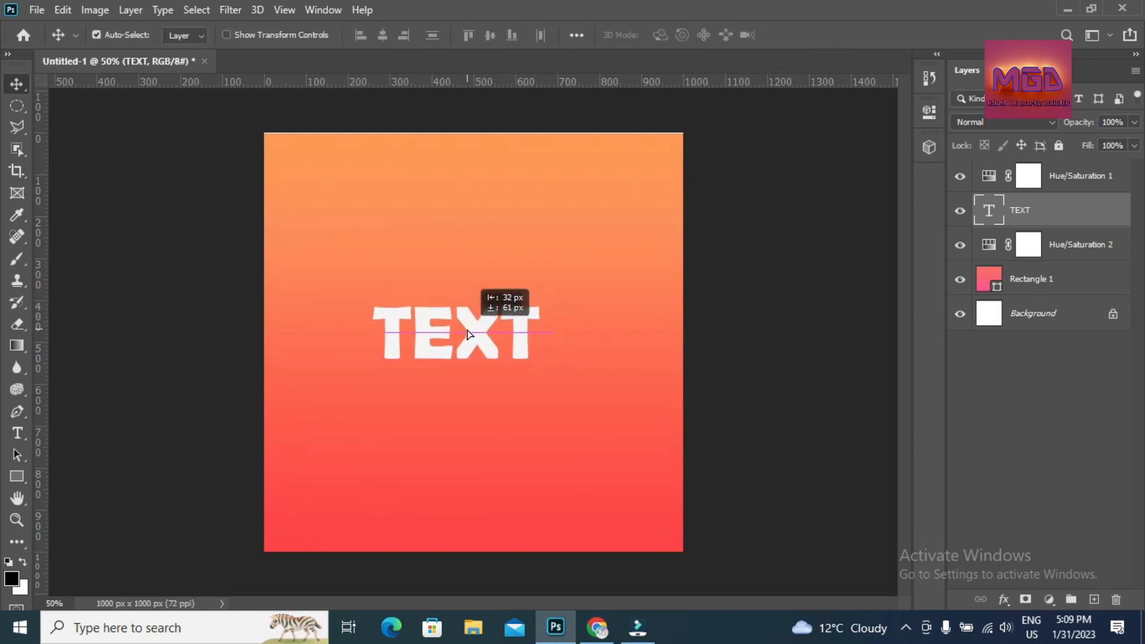
- Rasterize the TEXT layer and lasso a triangular slice across its lower-left letters
{"action": "right_click", "coordinate": [1019, 218]}
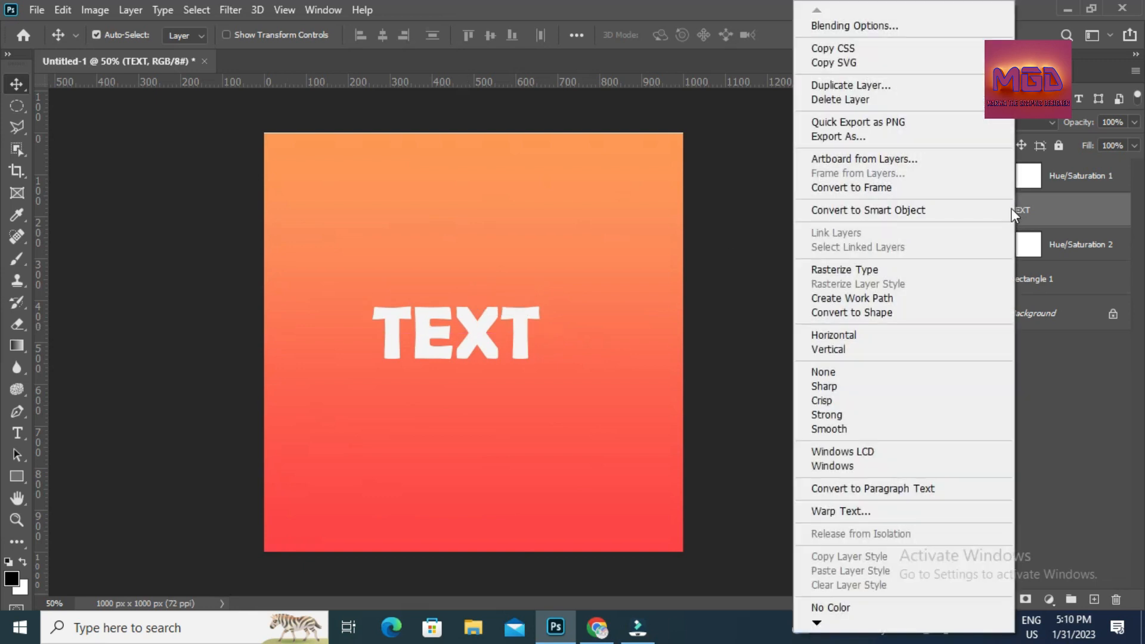
{"action": "left_click", "coordinate": [887, 272]}
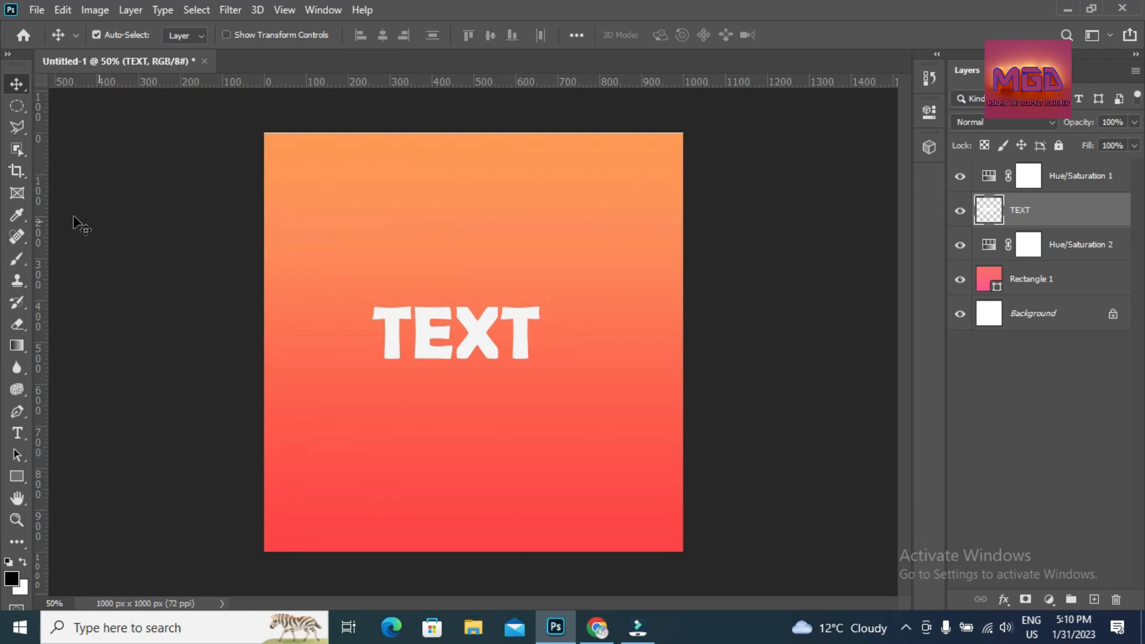
{"action": "left_click", "coordinate": [21, 133]}
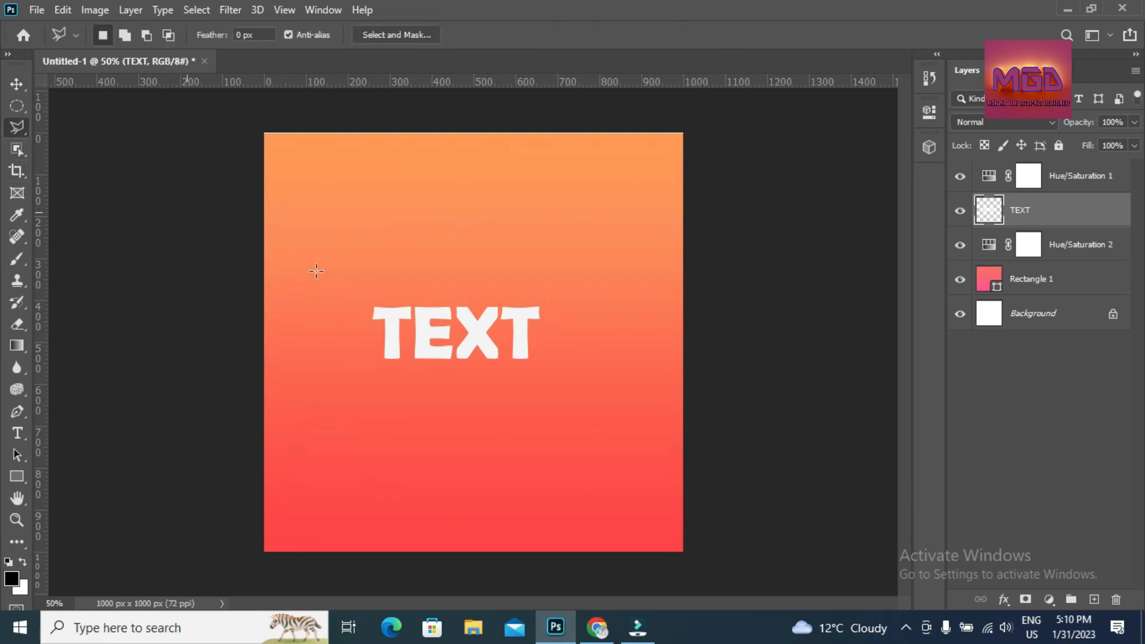
{"action": "left_click", "coordinate": [351, 298]}
{"action": "left_click", "coordinate": [595, 381]}
{"action": "left_click", "coordinate": [286, 390]}
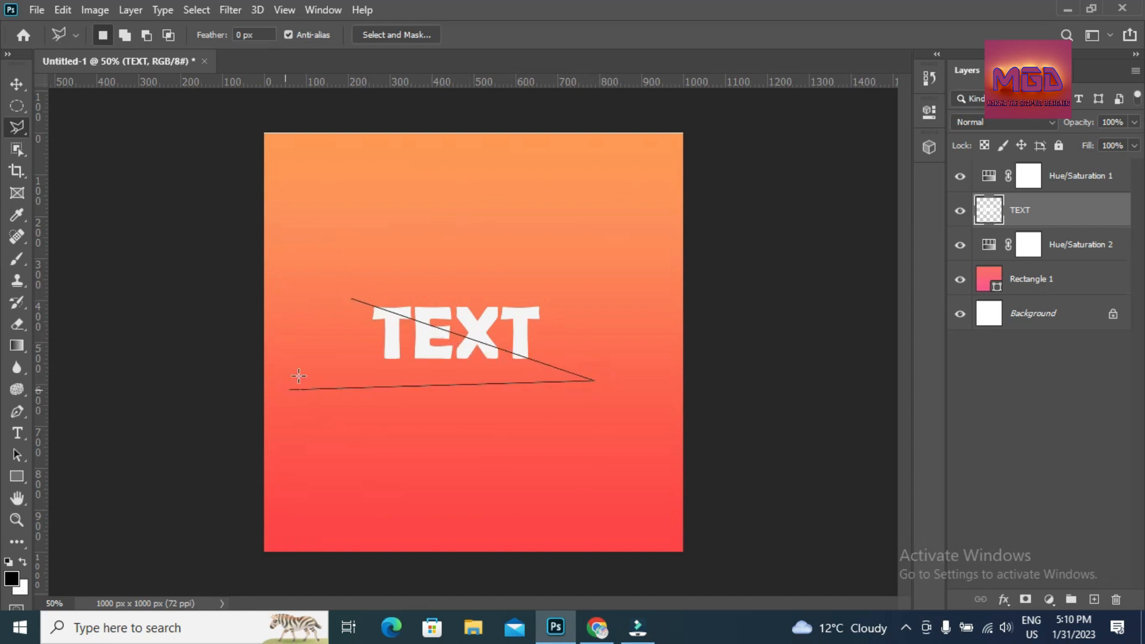
{"action": "left_click", "coordinate": [351, 301]}
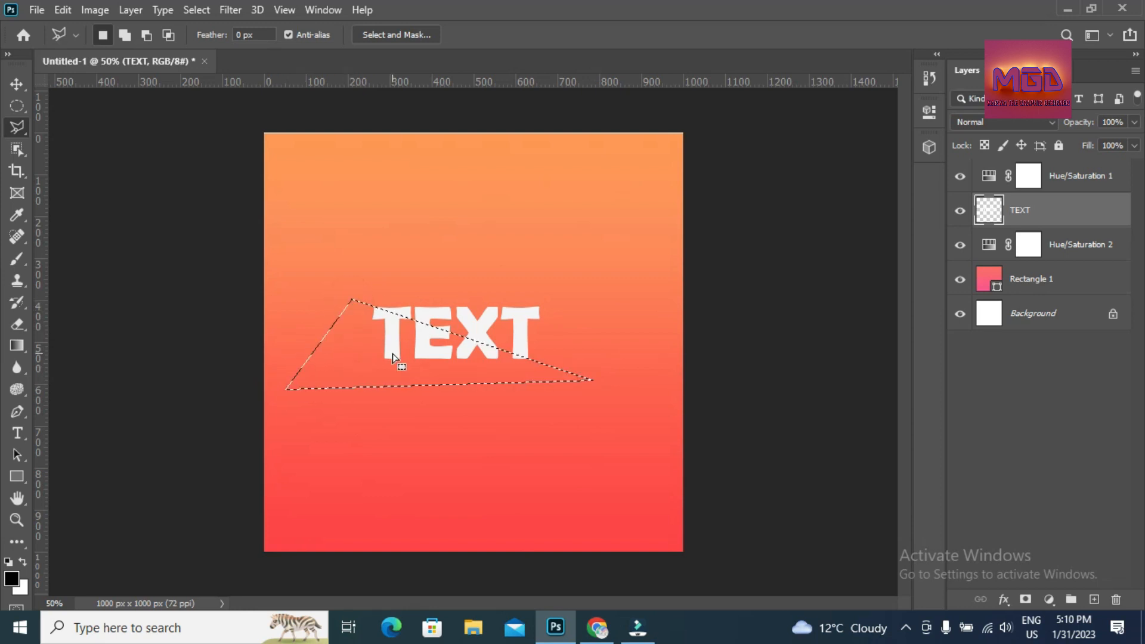
- Cut the slice onto Layer 1 and slide the upper TEXT piece down to leave a thin gap
{"action": "right_click", "coordinate": [392, 354]}
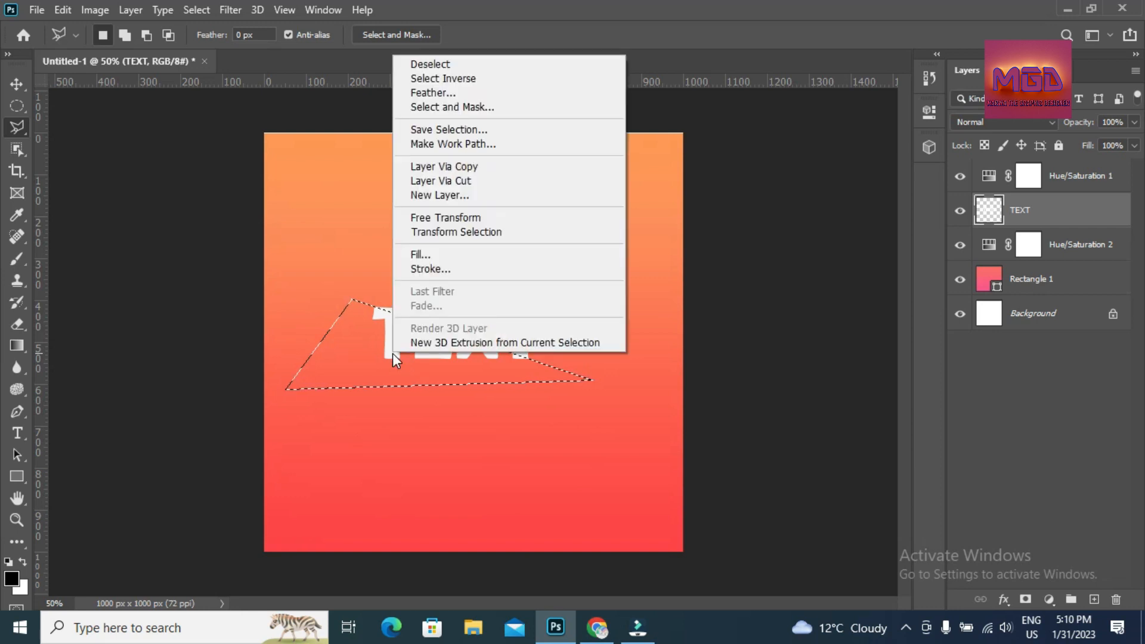
{"action": "left_click", "coordinate": [473, 181]}
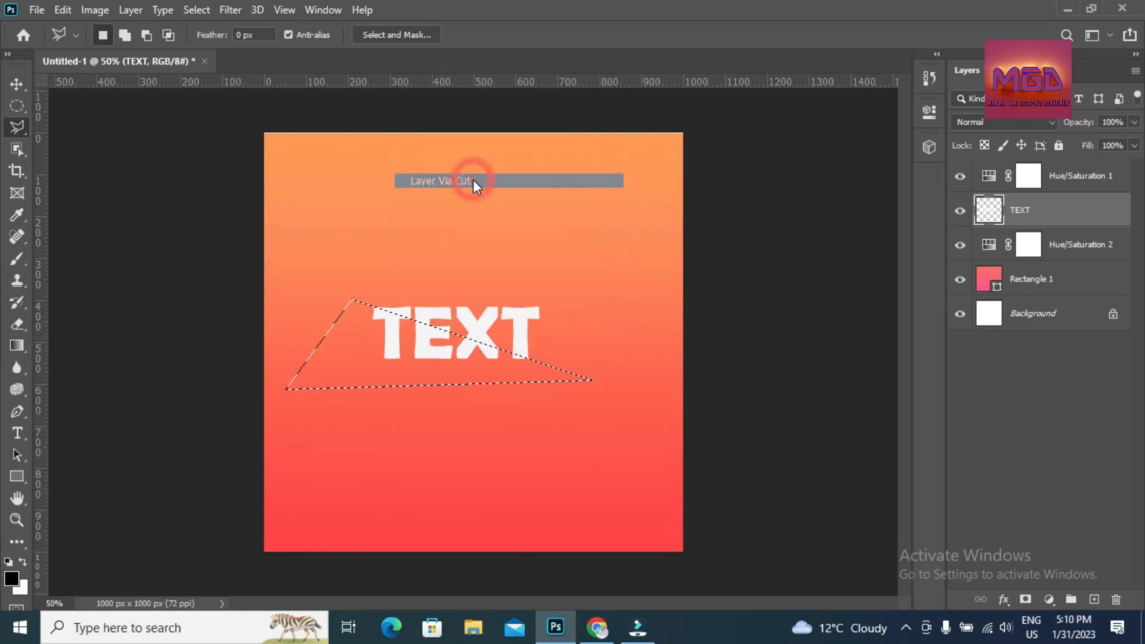
{"action": "left_click", "coordinate": [24, 80]}
{"action": "left_click_drag", "start_coordinate": [438, 312], "coordinate": [435, 316]}
{"action": "left_click", "coordinate": [435, 312]}
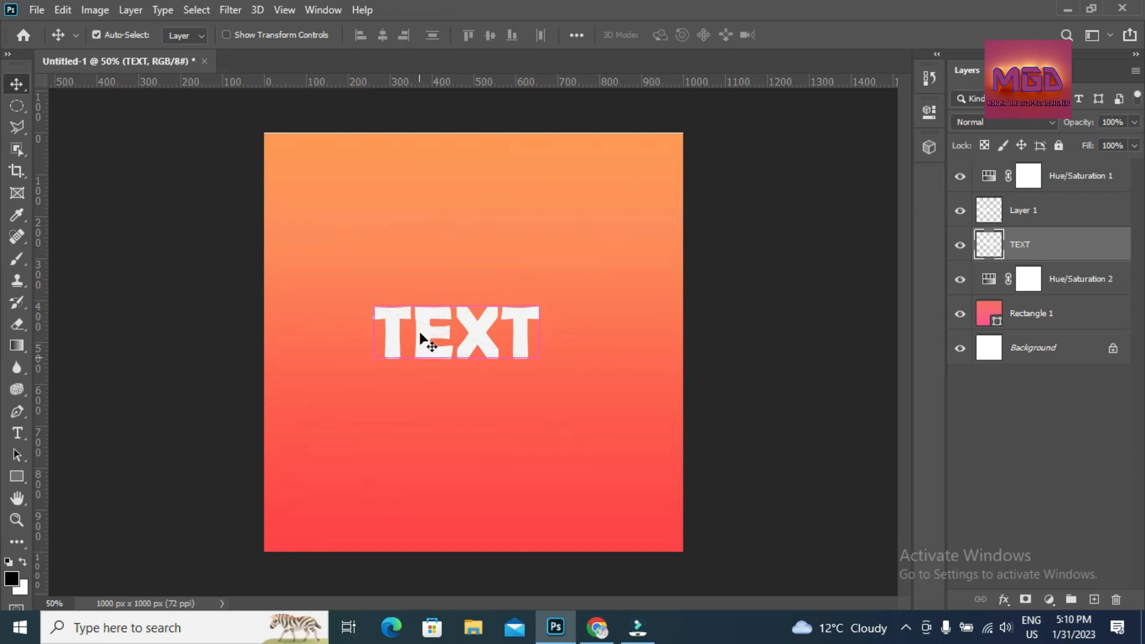
{"action": "left_click", "coordinate": [427, 318]}
{"action": "left_click_drag", "start_coordinate": [427, 318], "coordinate": [423, 318]}
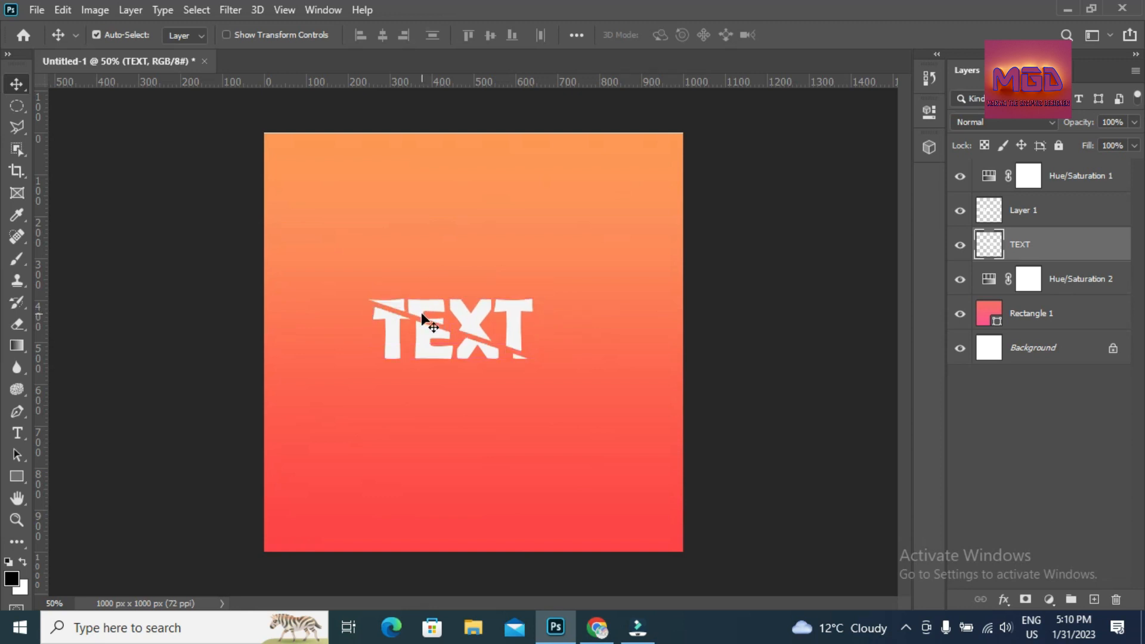
{"action": "key", "text": "Down"}
{"action": "key", "text": "Down"}
{"action": "key", "text": "Down"}
{"action": "key", "text": "Down"}
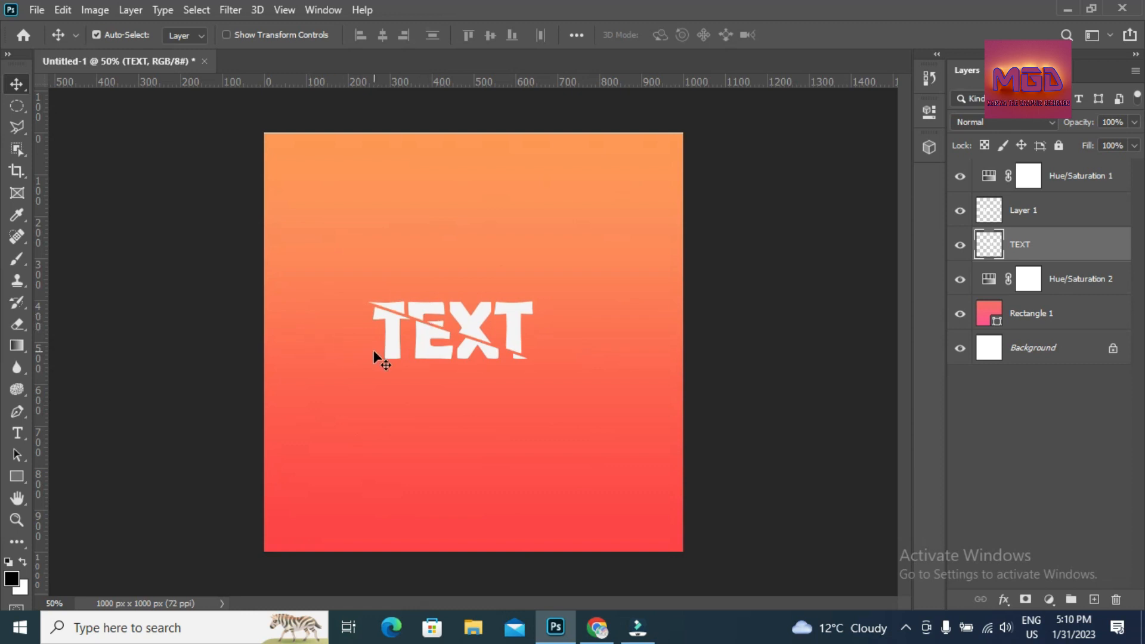
{"action": "key", "text": "Down"}
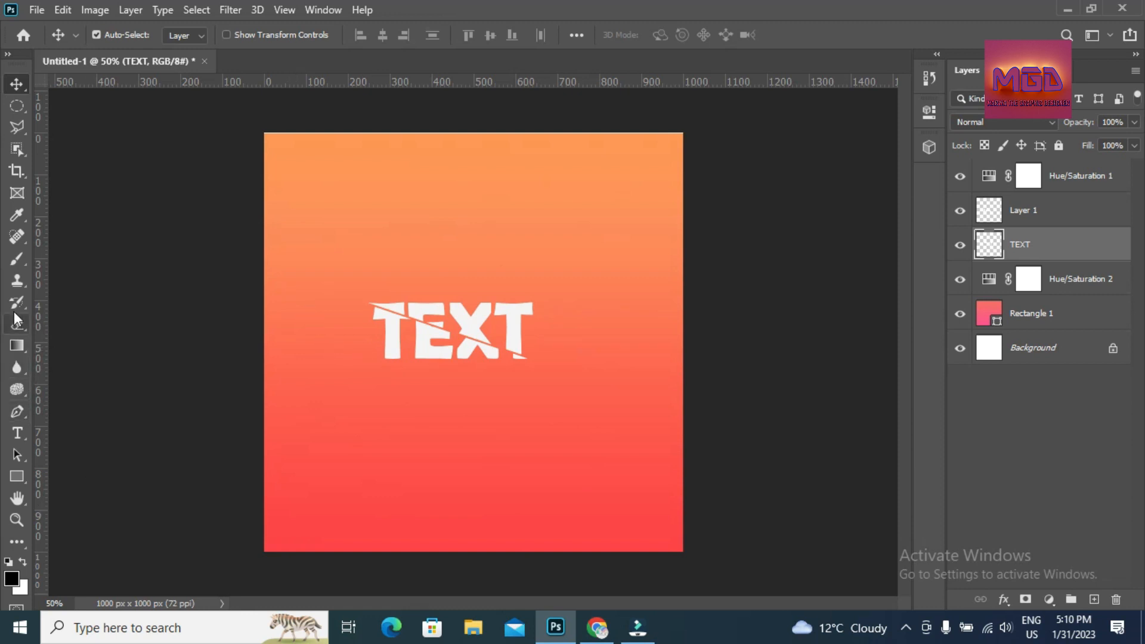
- Check the TEXT pieces, make Layer 1 active, and zoom in on the letters
{"action": "left_click", "coordinate": [20, 258]}
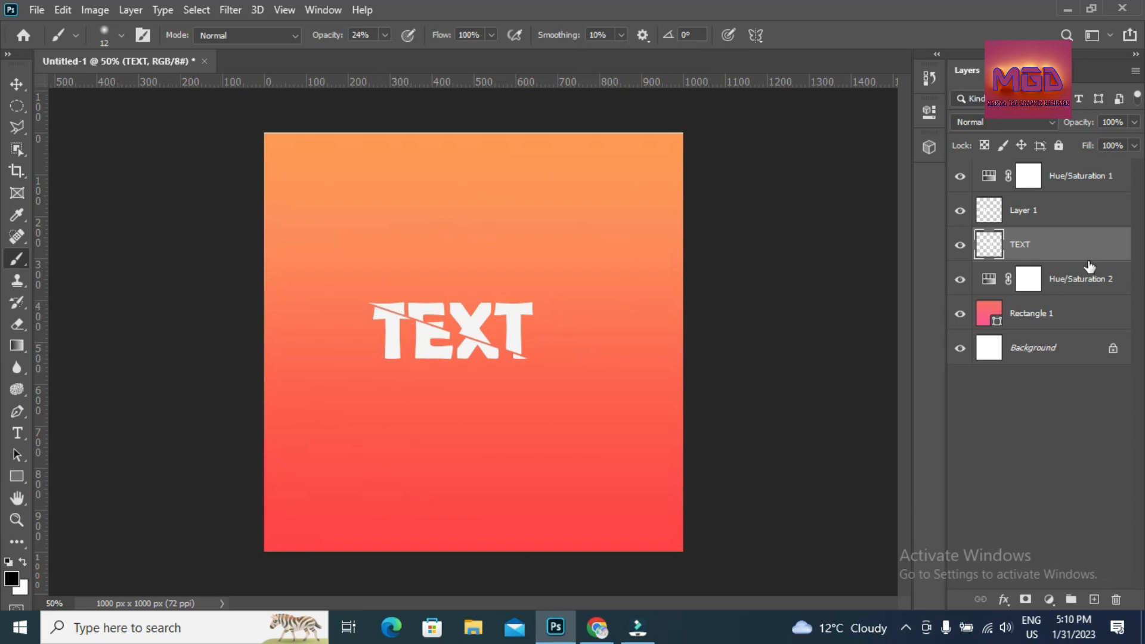
{"action": "left_click", "coordinate": [961, 246]}
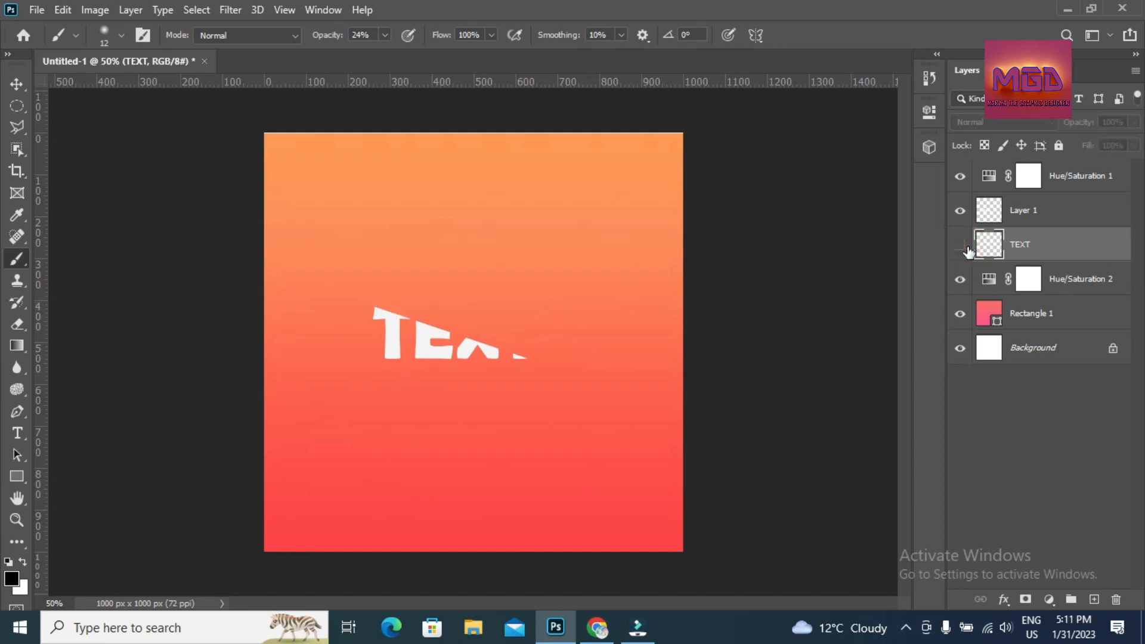
{"action": "left_click", "coordinate": [960, 245]}
{"action": "left_click", "coordinate": [995, 213]}
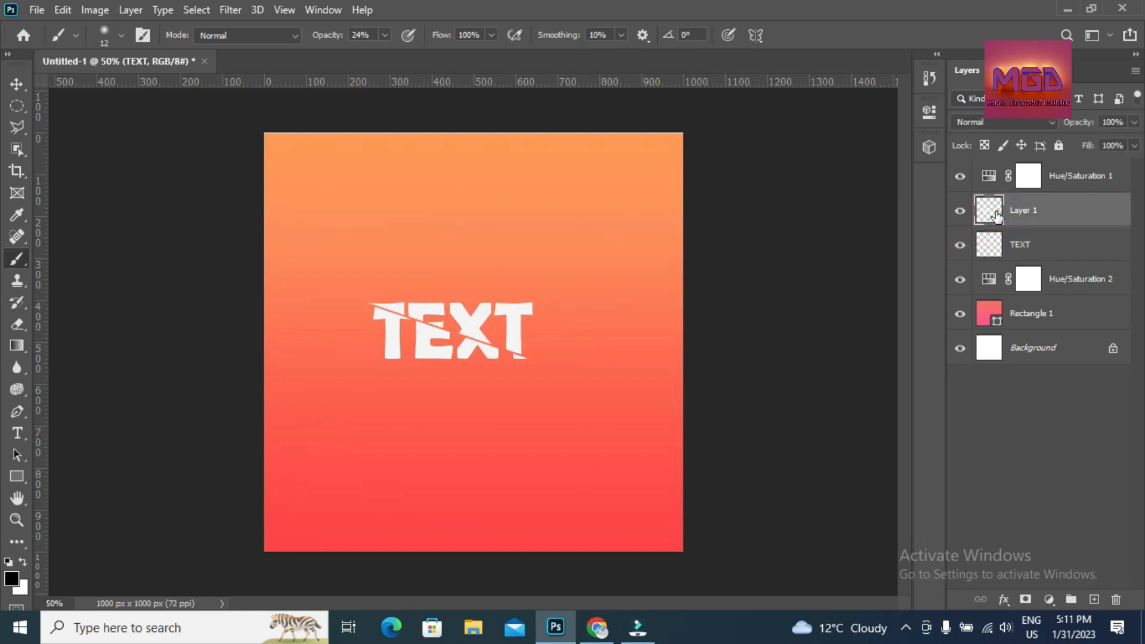
{"action": "left_click", "coordinate": [961, 213]}
{"action": "left_click", "coordinate": [961, 213]}
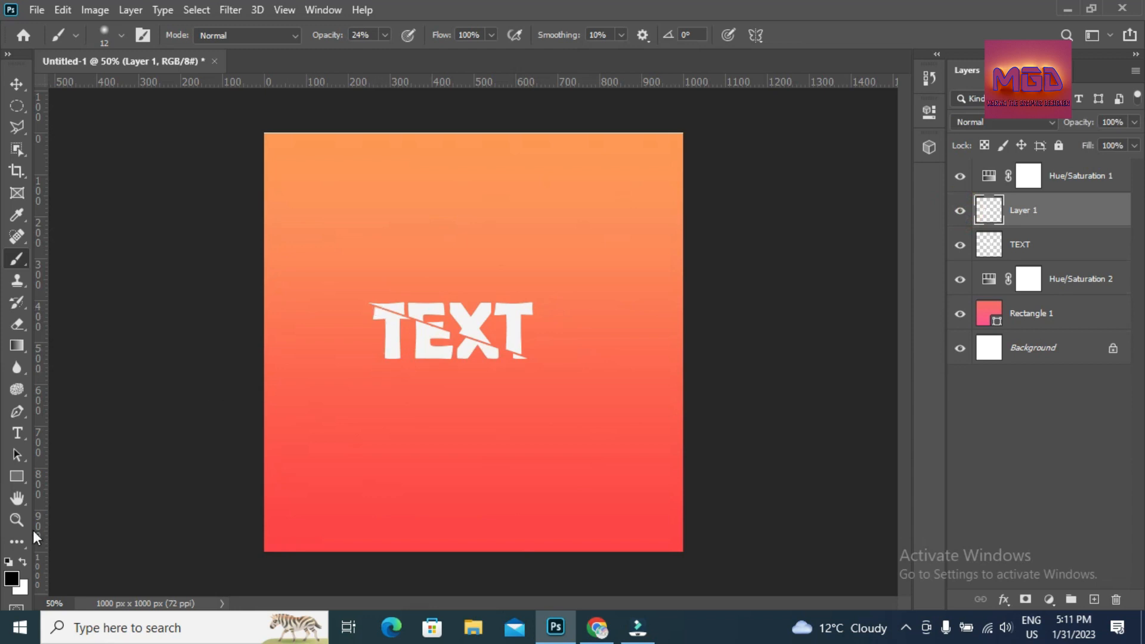
{"action": "left_click", "coordinate": [16, 520]}
{"action": "left_click", "coordinate": [400, 317]}
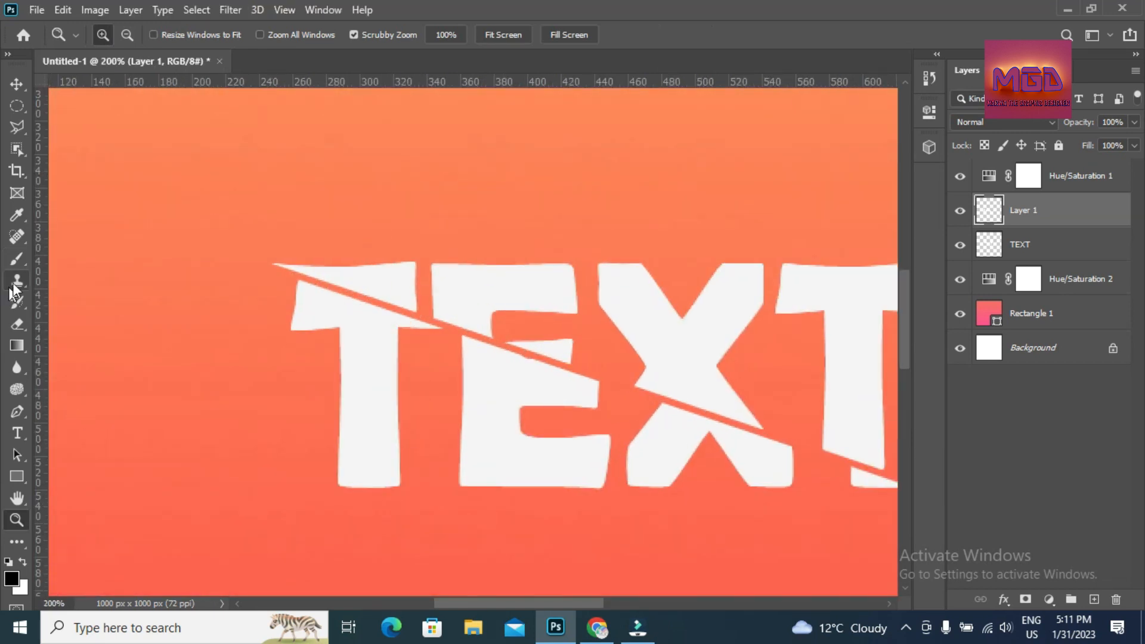
- Paint soft grey 24%-opacity shadows along the cut on the first T, the X and the last T
{"action": "left_click", "coordinate": [17, 260]}
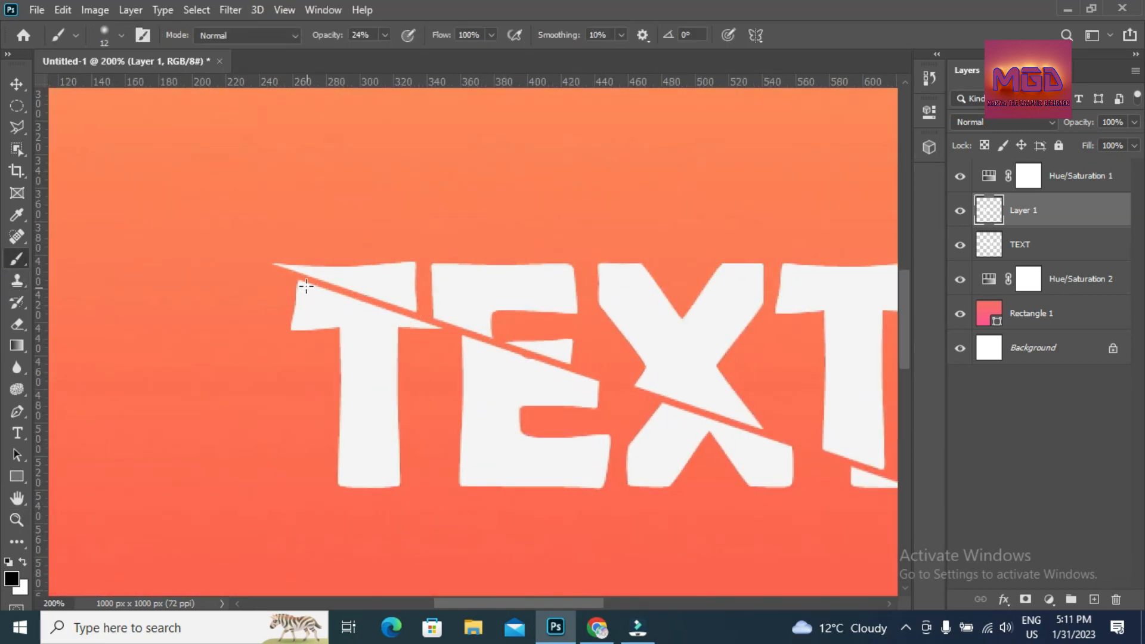
{"action": "left_click_drag", "start_coordinate": [300, 284], "coordinate": [599, 380]}
{"action": "left_click_drag", "start_coordinate": [663, 408], "coordinate": [799, 449]}
{"action": "left_click_drag", "start_coordinate": [474, 604], "coordinate": [504, 602]}
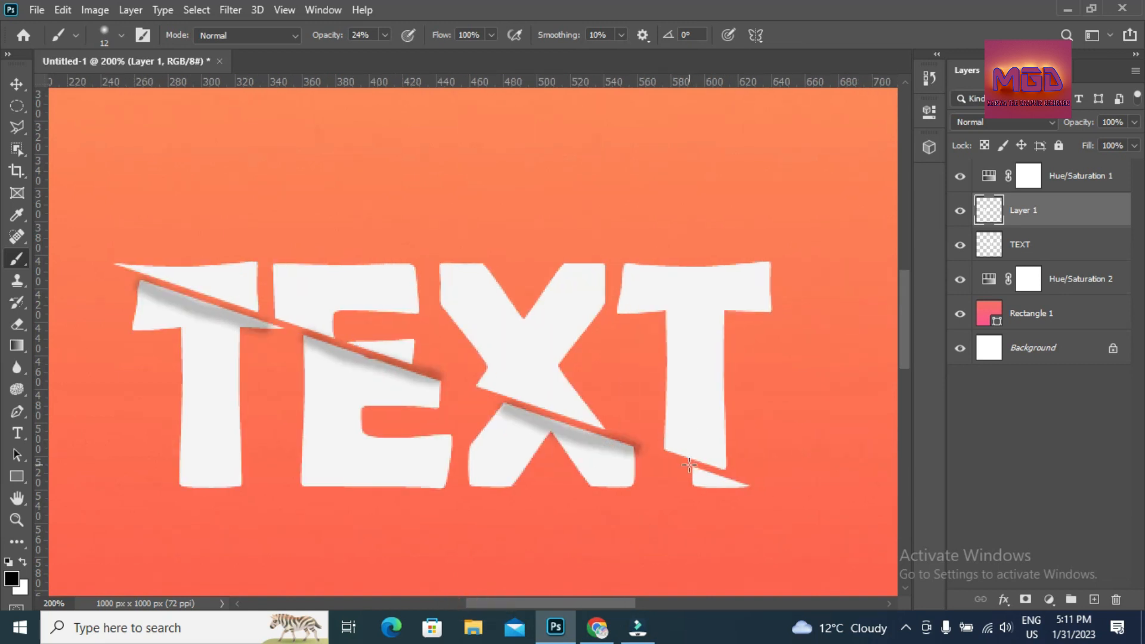
{"action": "left_click_drag", "start_coordinate": [691, 466], "coordinate": [742, 480]}
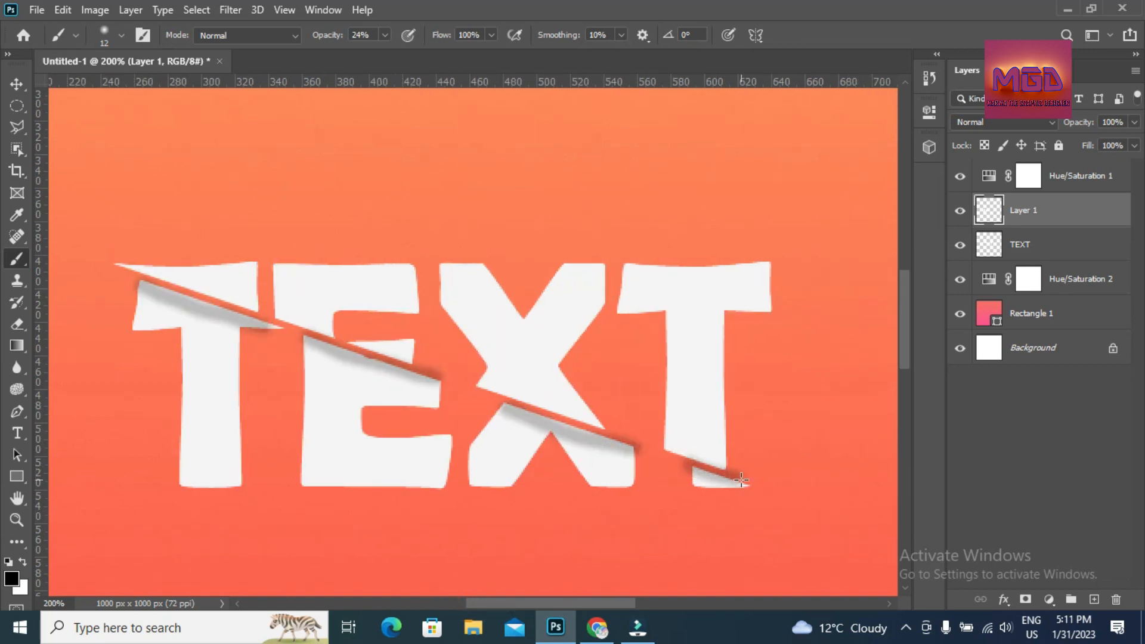
{"action": "left_click", "coordinate": [15, 521]}
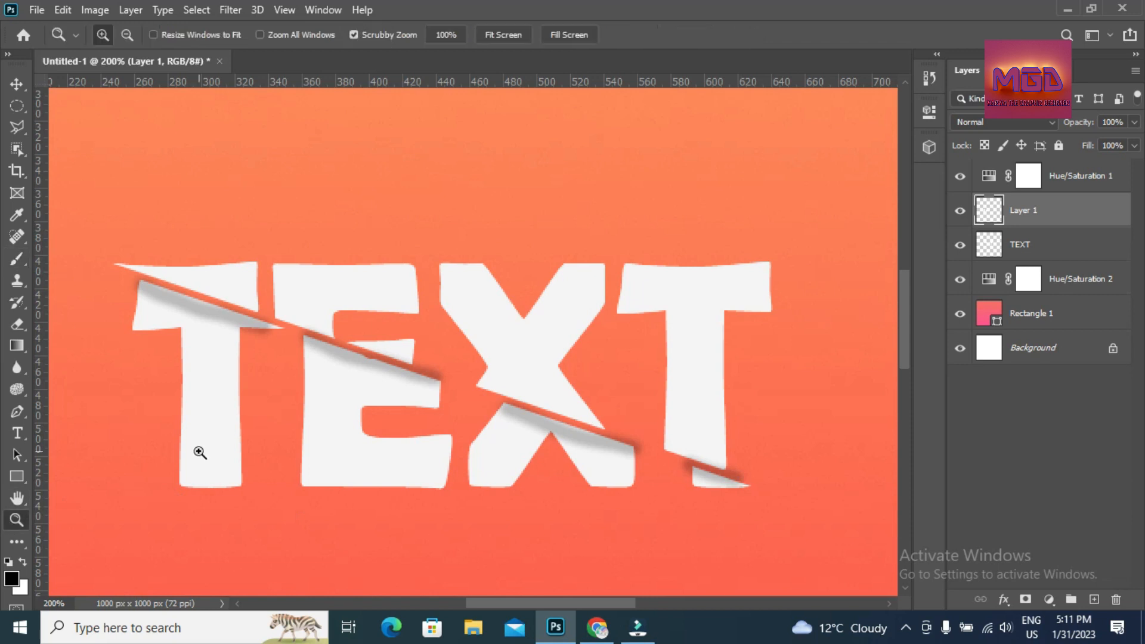
{"action": "right_click", "coordinate": [206, 452]}
{"action": "left_click", "coordinate": [227, 460]}
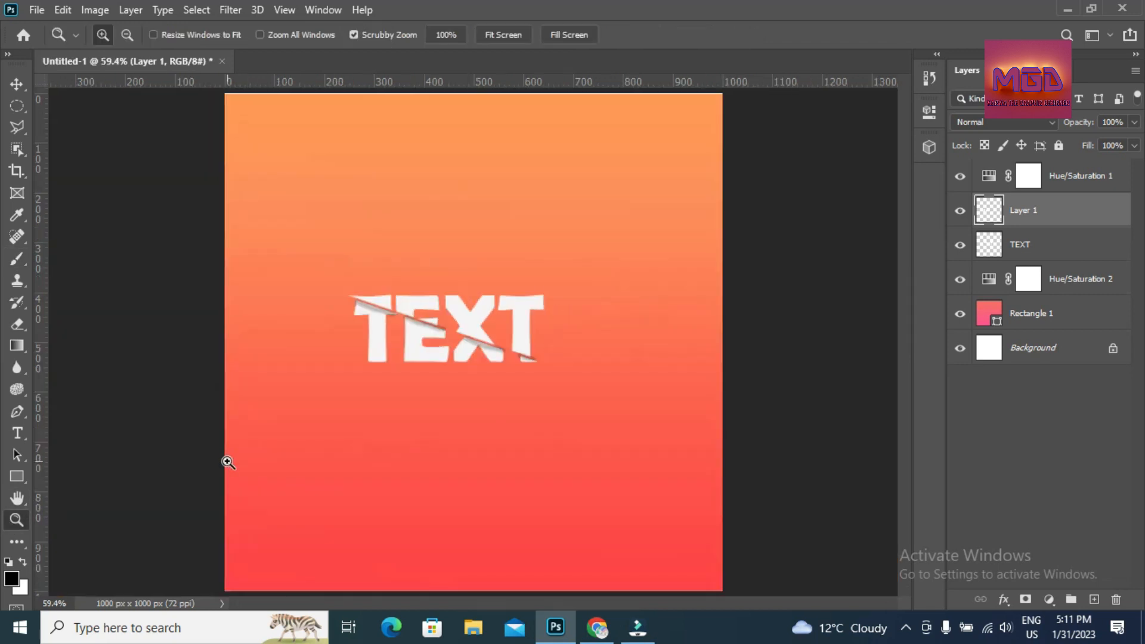
{"action": "left_click", "coordinate": [16, 84]}
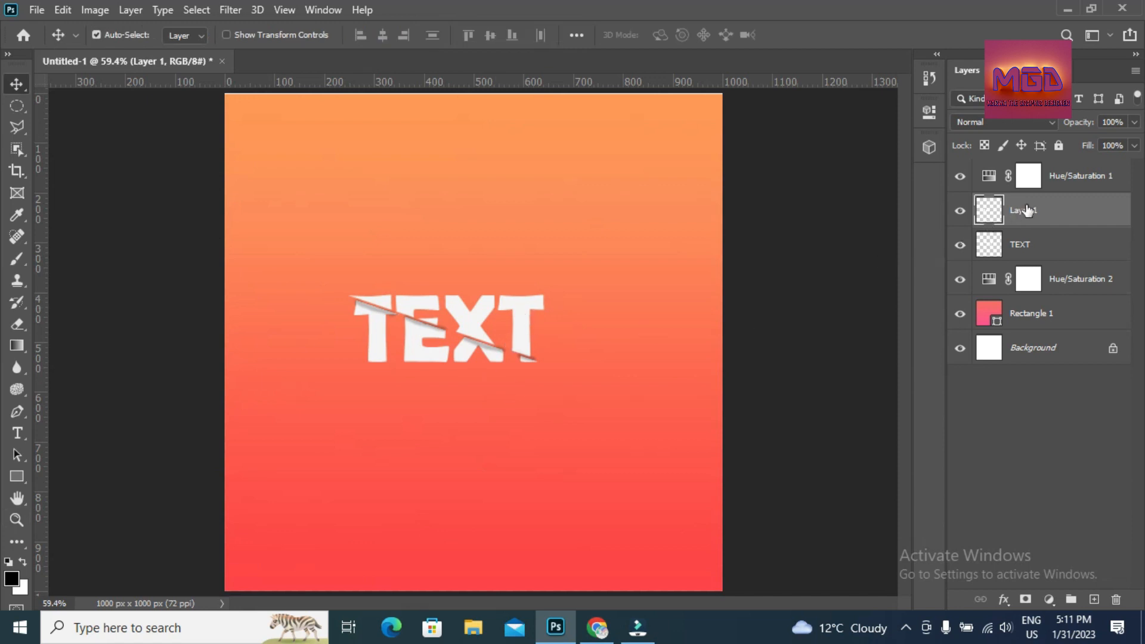
{"action": "left_click", "coordinate": [961, 253]}
{"action": "left_click", "coordinate": [961, 247]}
{"action": "left_click", "coordinate": [1016, 247]}
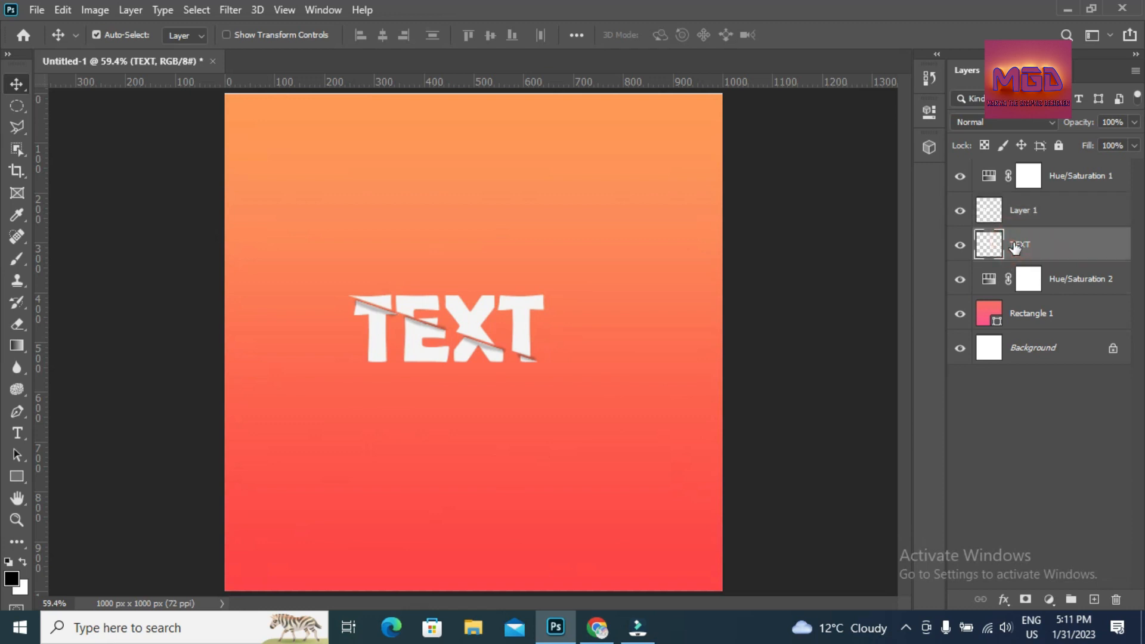
- Give the TEXT layer a 6 px Stroke in crimson red #cf3257 through Blending Options
{"action": "right_click", "coordinate": [1016, 247]}
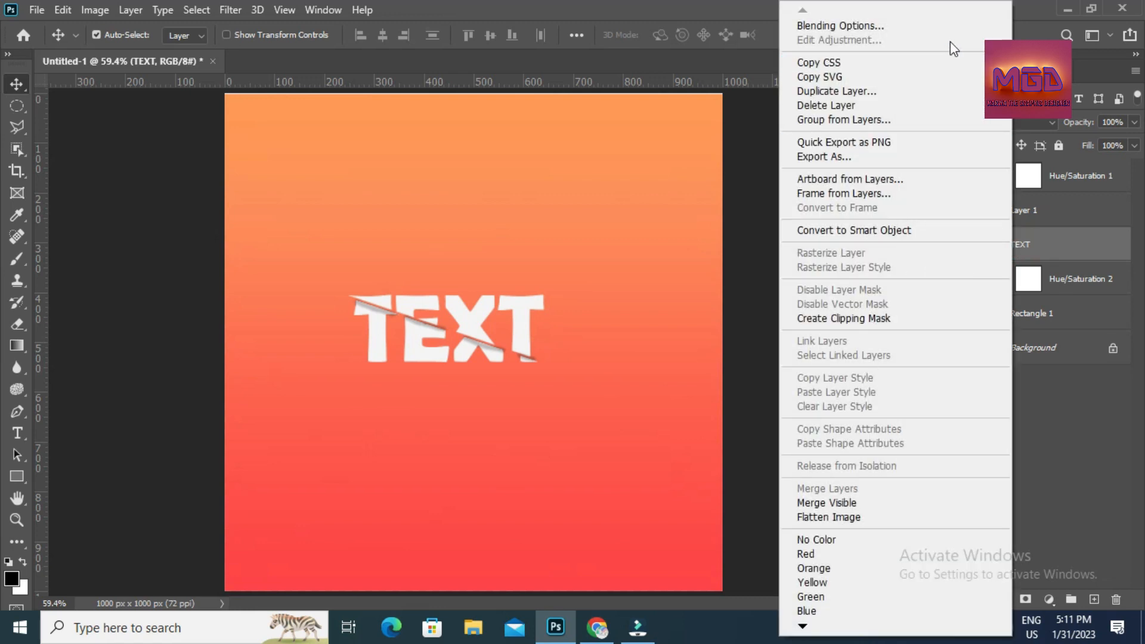
{"action": "left_click", "coordinate": [961, 22]}
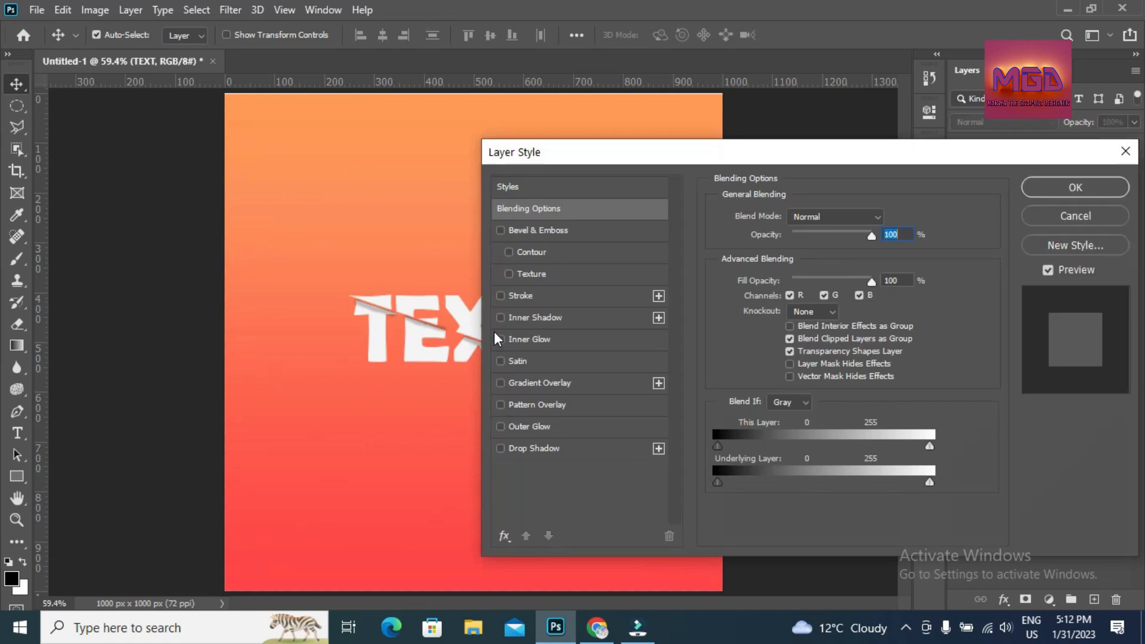
{"action": "left_click", "coordinate": [512, 298]}
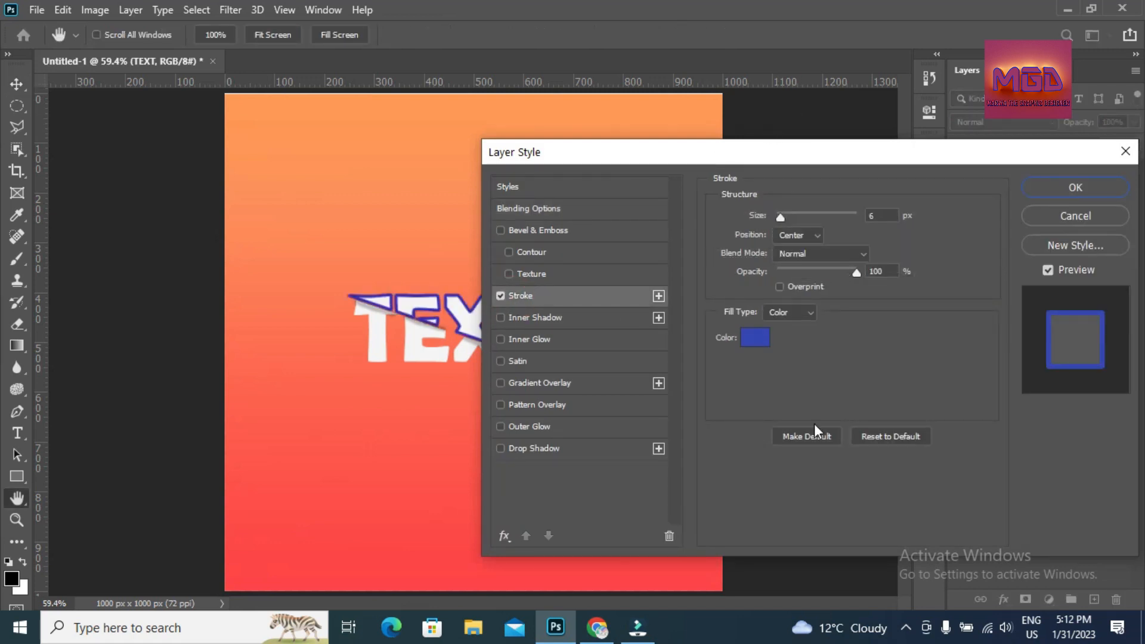
{"action": "left_click", "coordinate": [758, 345]}
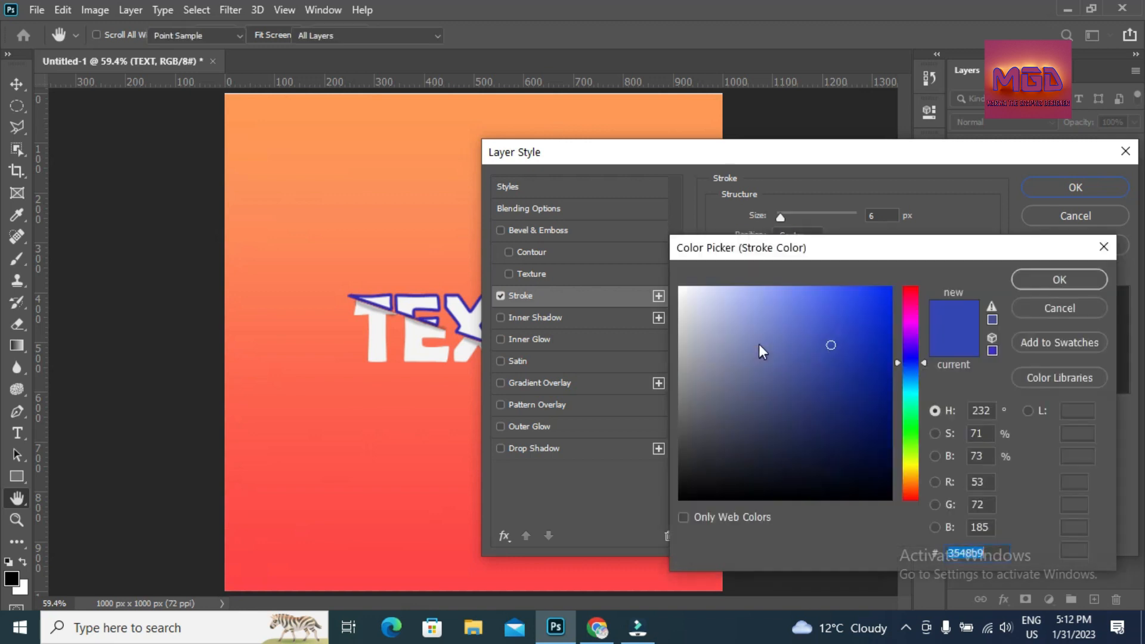
{"action": "left_click_drag", "start_coordinate": [910, 309], "coordinate": [911, 302]}
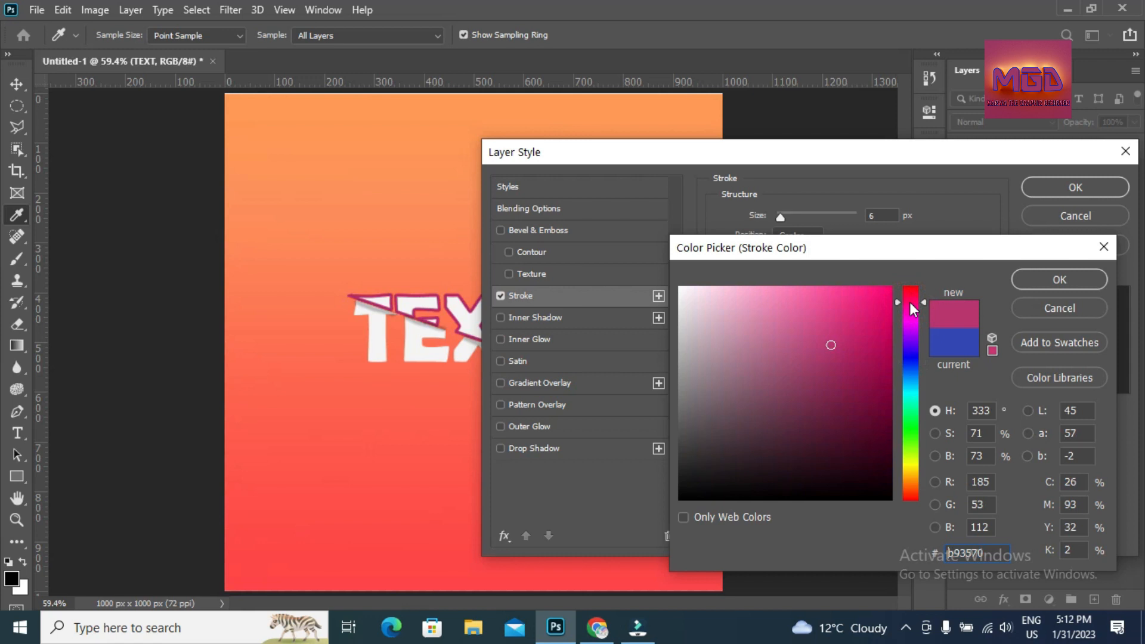
{"action": "left_click_drag", "start_coordinate": [911, 300], "coordinate": [911, 295]}
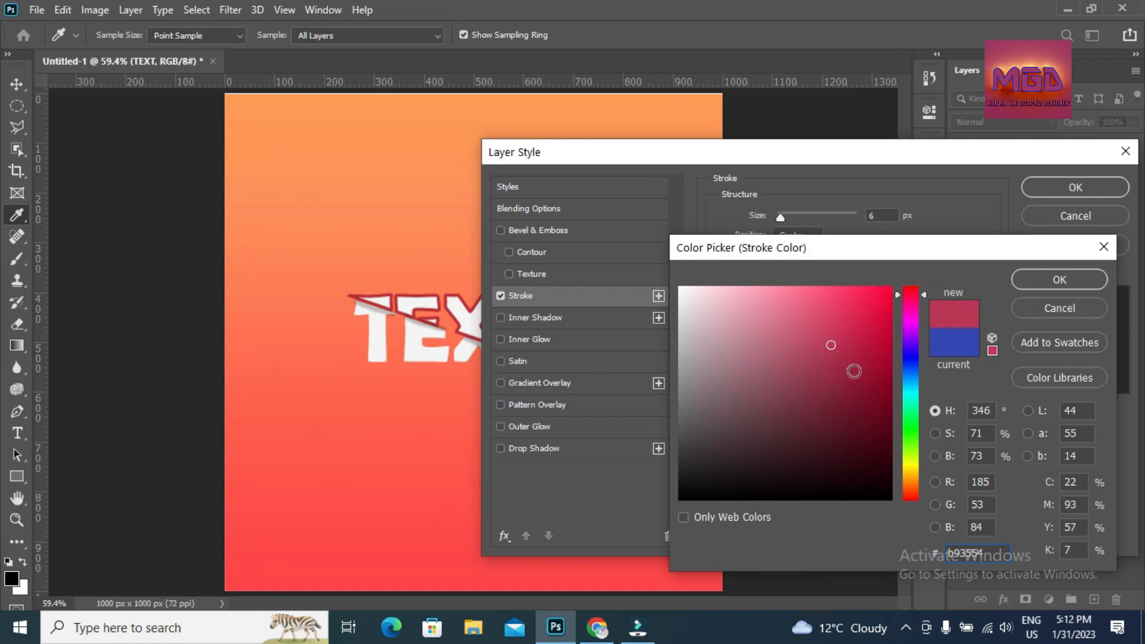
{"action": "left_click", "coordinate": [854, 371]}
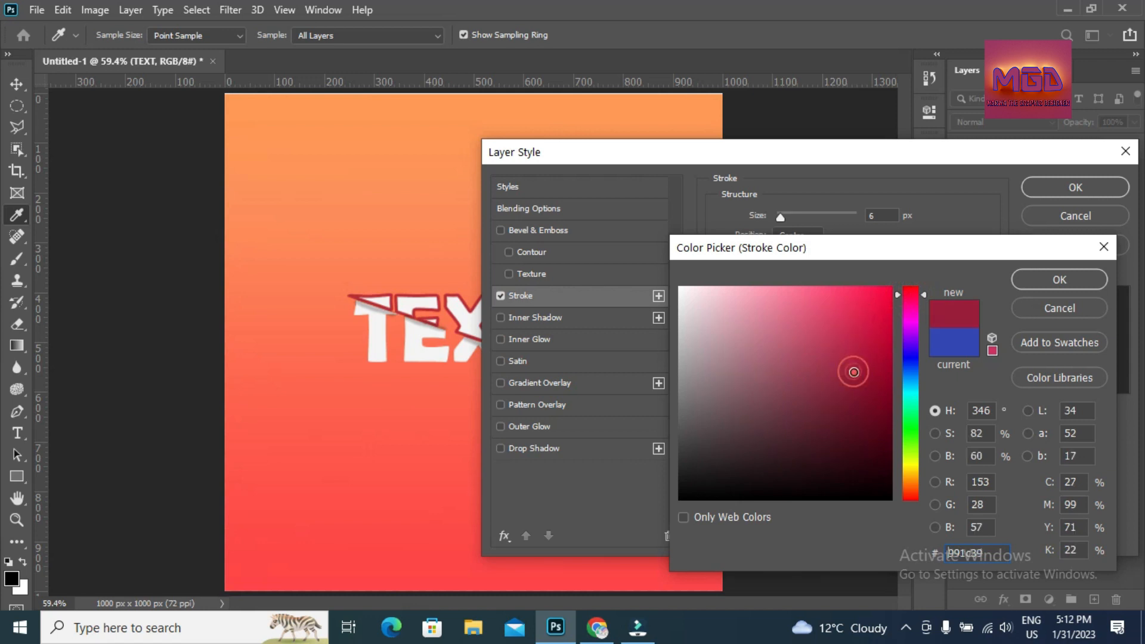
{"action": "left_click", "coordinate": [855, 334]}
{"action": "left_click", "coordinate": [841, 327]}
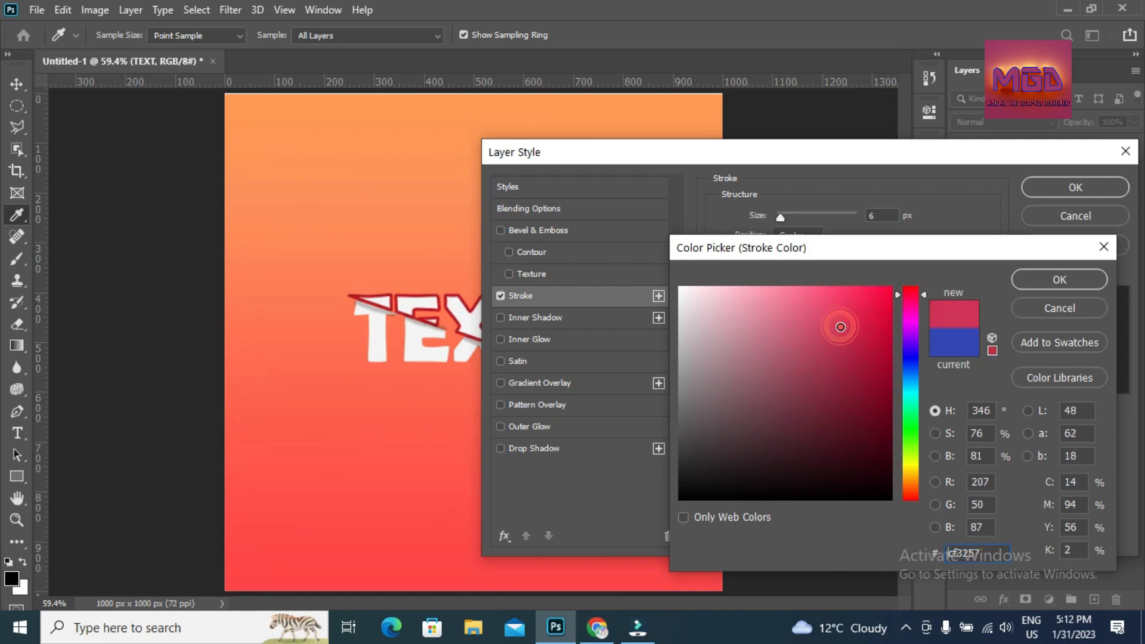
{"action": "left_click", "coordinate": [1043, 278]}
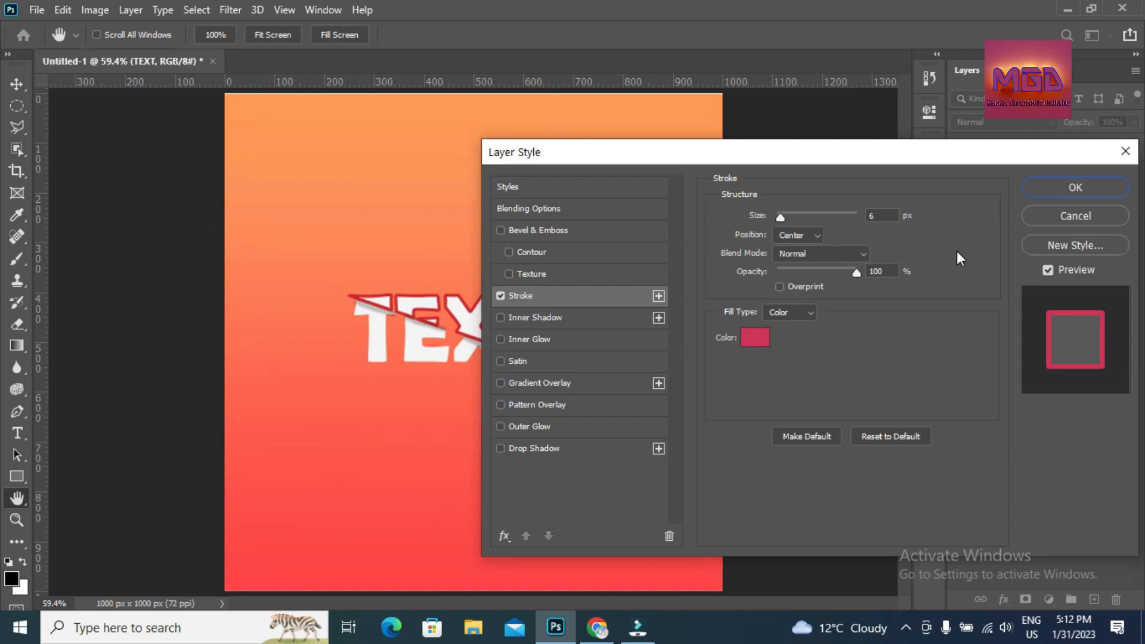
{"action": "left_click_drag", "start_coordinate": [946, 160], "coordinate": [836, 222]}
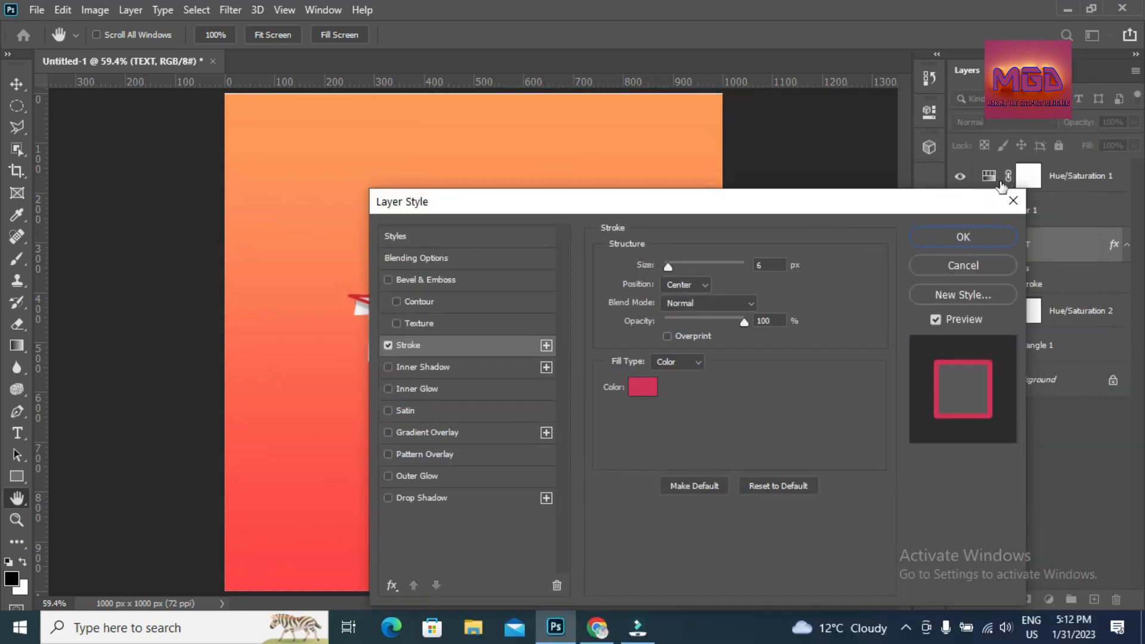
- Confirm TEXT's red stroke, then enable a Stroke effect in Layer 1's Layer Style
{"action": "left_click", "coordinate": [963, 237]}
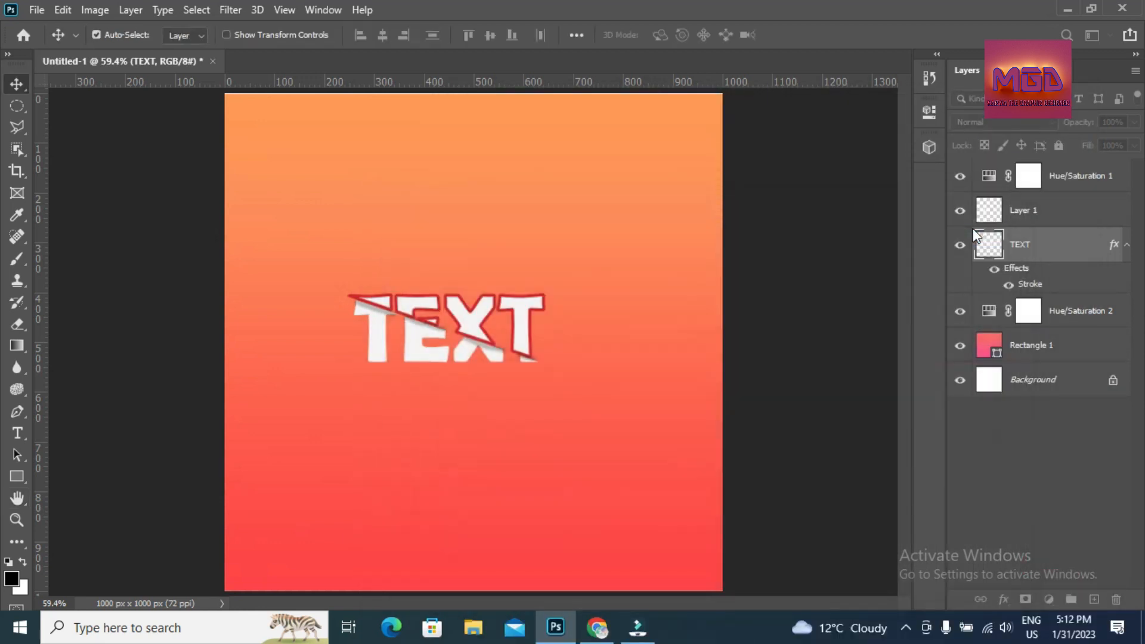
{"action": "left_click", "coordinate": [1000, 213]}
{"action": "right_click", "coordinate": [1001, 212]}
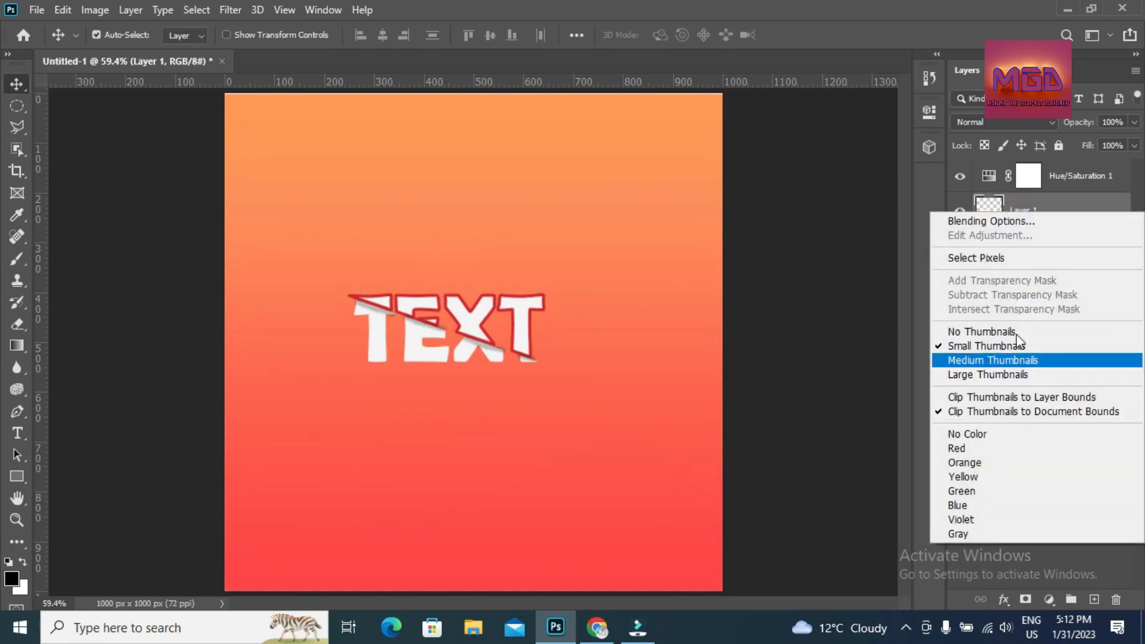
{"action": "left_click", "coordinate": [1036, 225]}
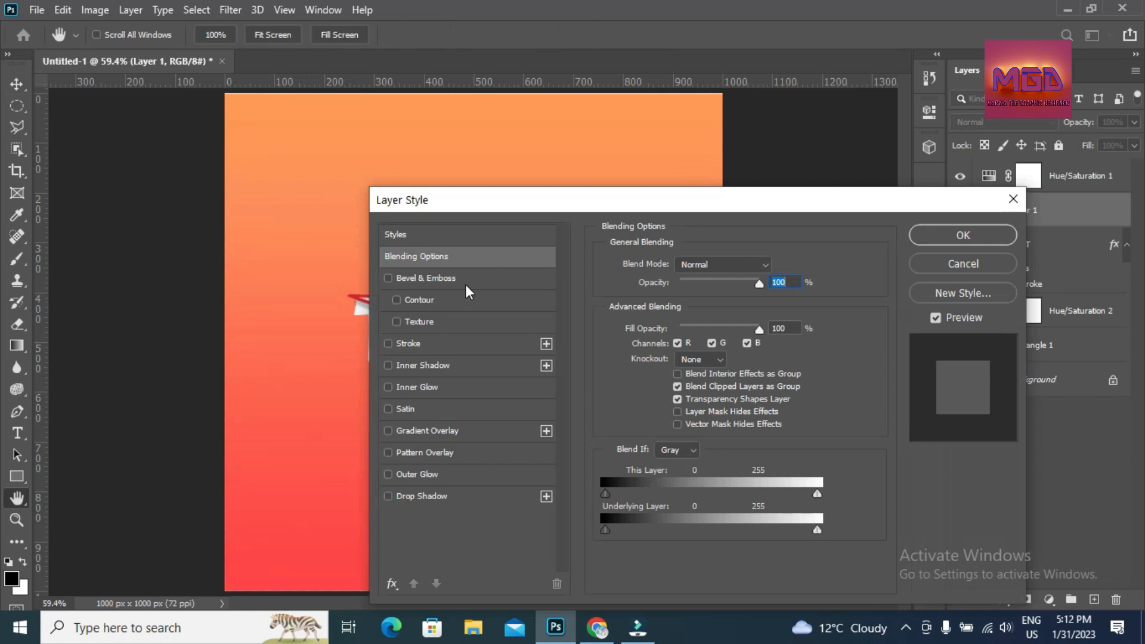
{"action": "left_click", "coordinate": [438, 343]}
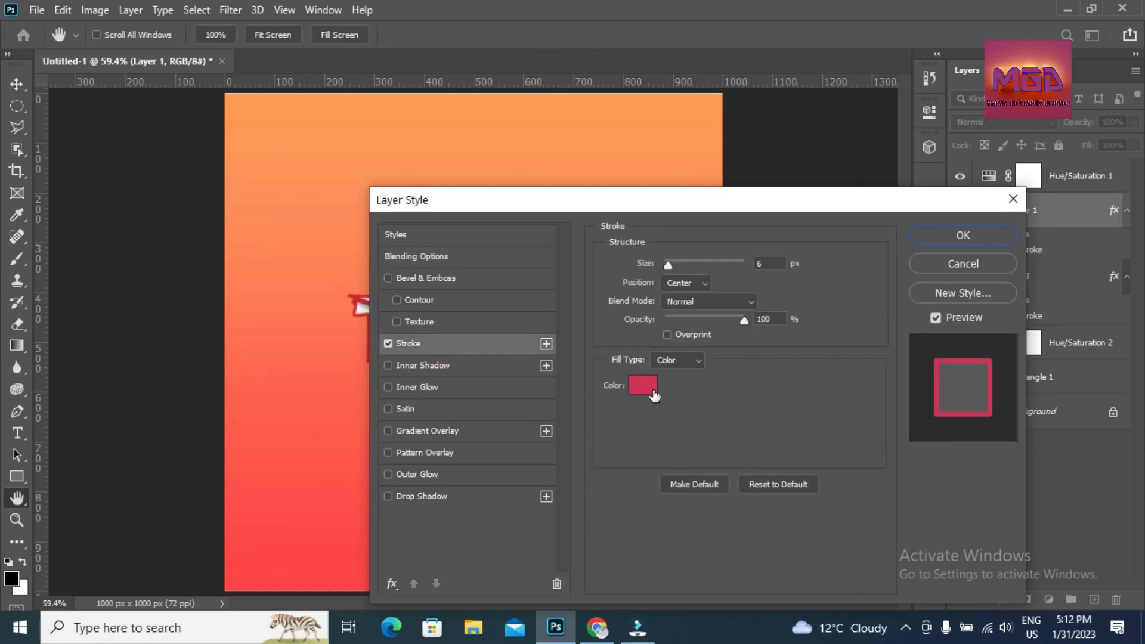
{"action": "left_click", "coordinate": [653, 390]}
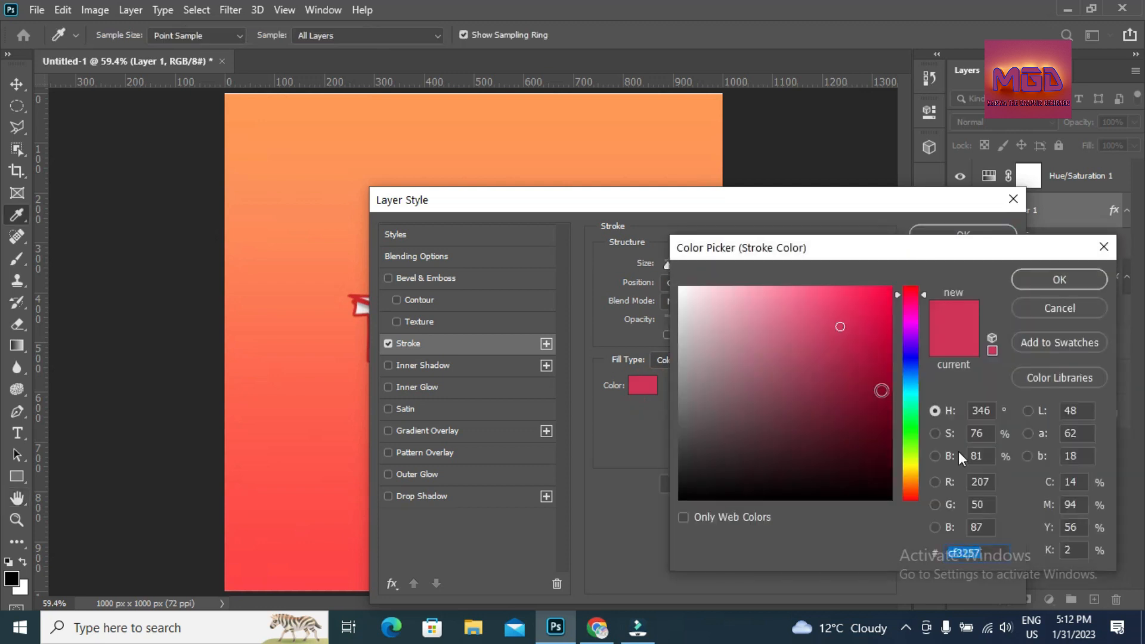
- Set Layer 1's 6 px stroke colour to purple-blue #5142e4 and apply it
{"action": "left_click", "coordinate": [916, 354]}
{"action": "left_click", "coordinate": [878, 319]}
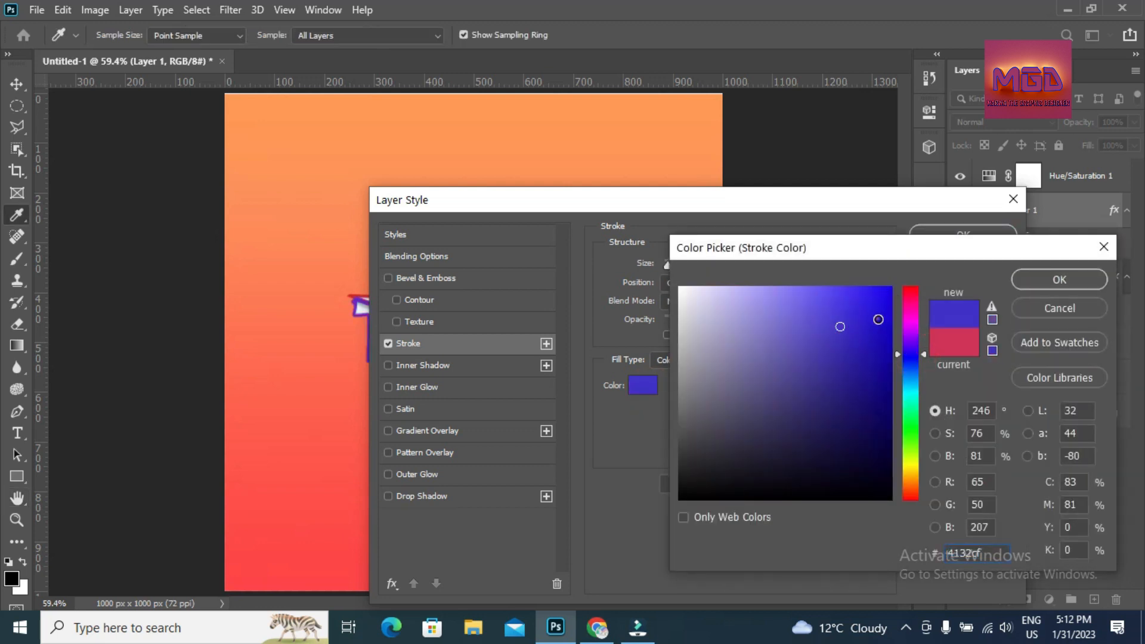
{"action": "mouse_move", "coordinate": [813, 238]}
{"action": "left_mouse_down"}
{"action": "mouse_move", "coordinate": [876, 207]}
{"action": "mouse_move", "coordinate": [778, 229]}
{"action": "mouse_move", "coordinate": [813, 220]}
{"action": "left_mouse_up"}
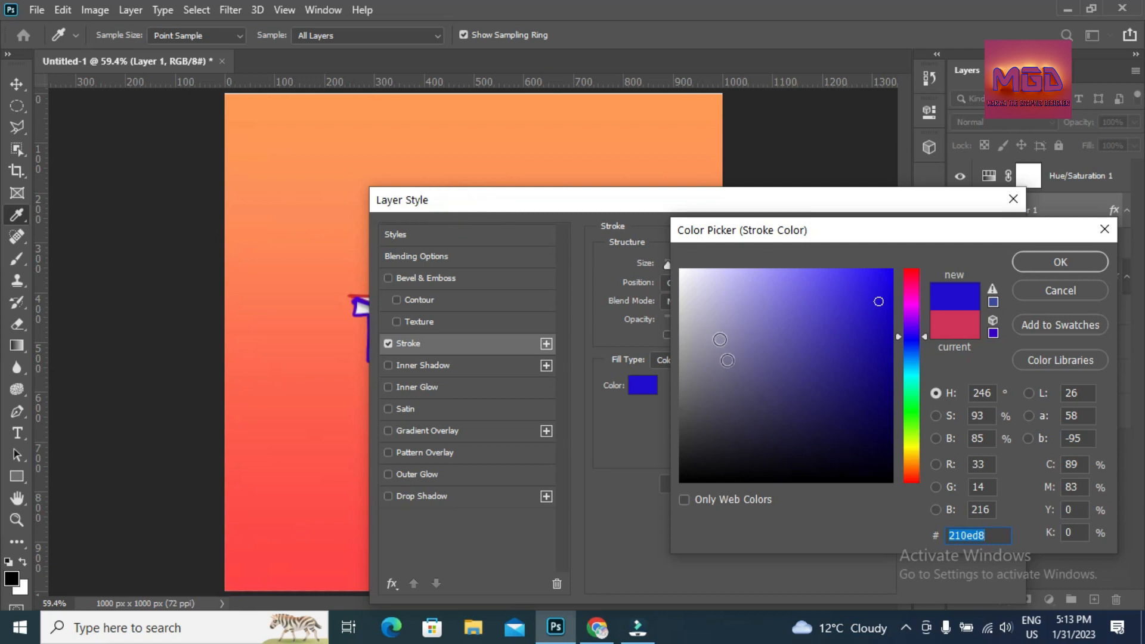
{"action": "left_click", "coordinate": [847, 340]}
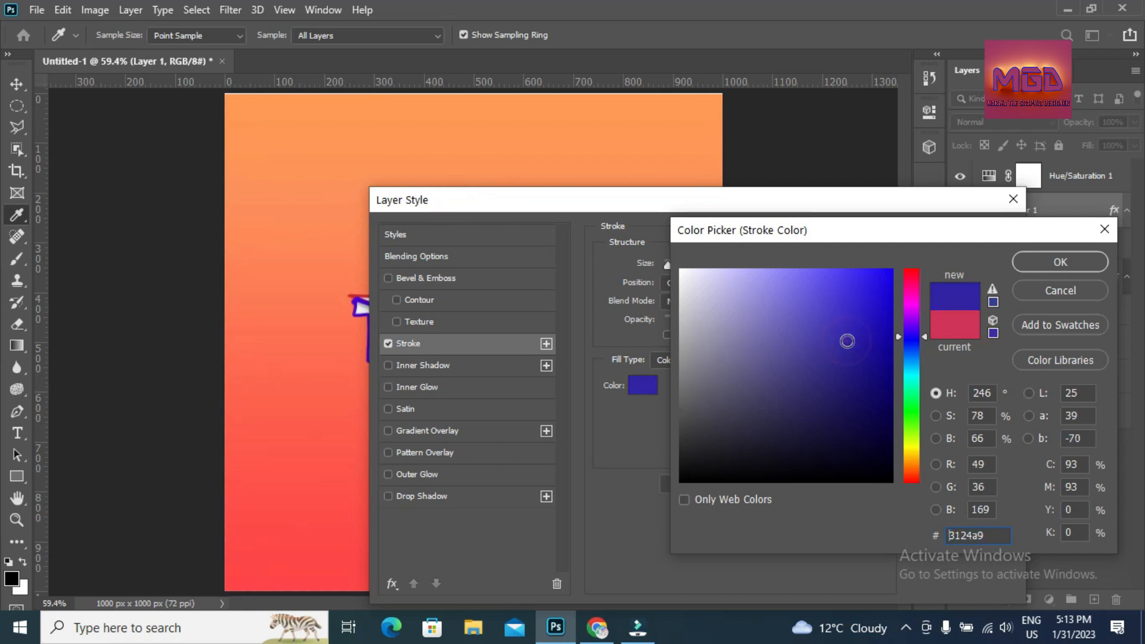
{"action": "left_click", "coordinate": [829, 310]}
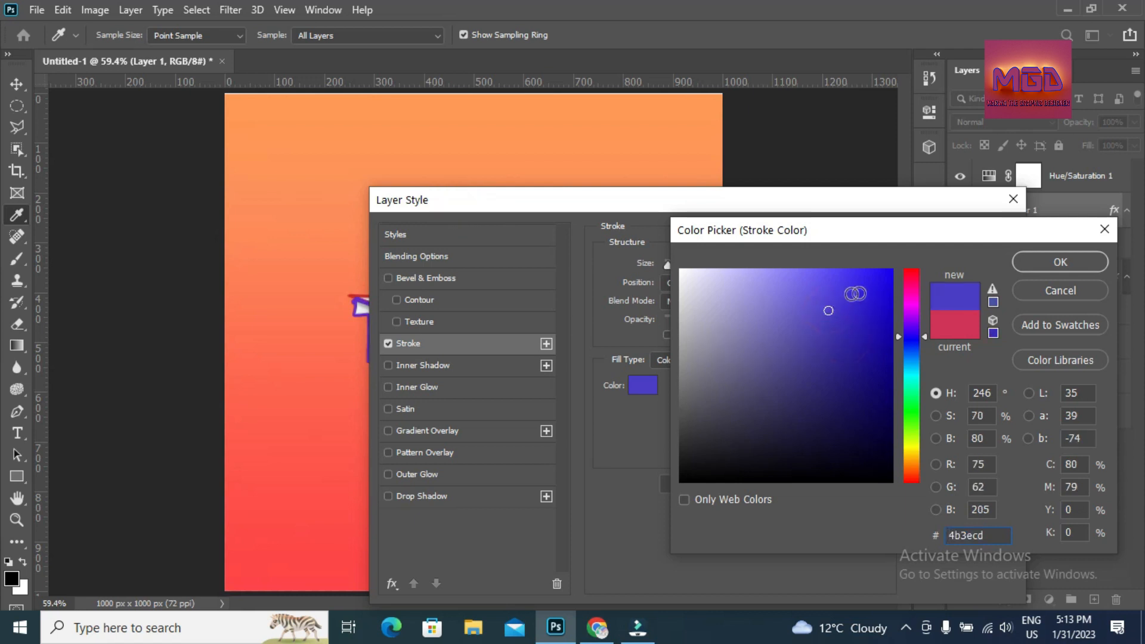
{"action": "left_click", "coordinate": [832, 292]}
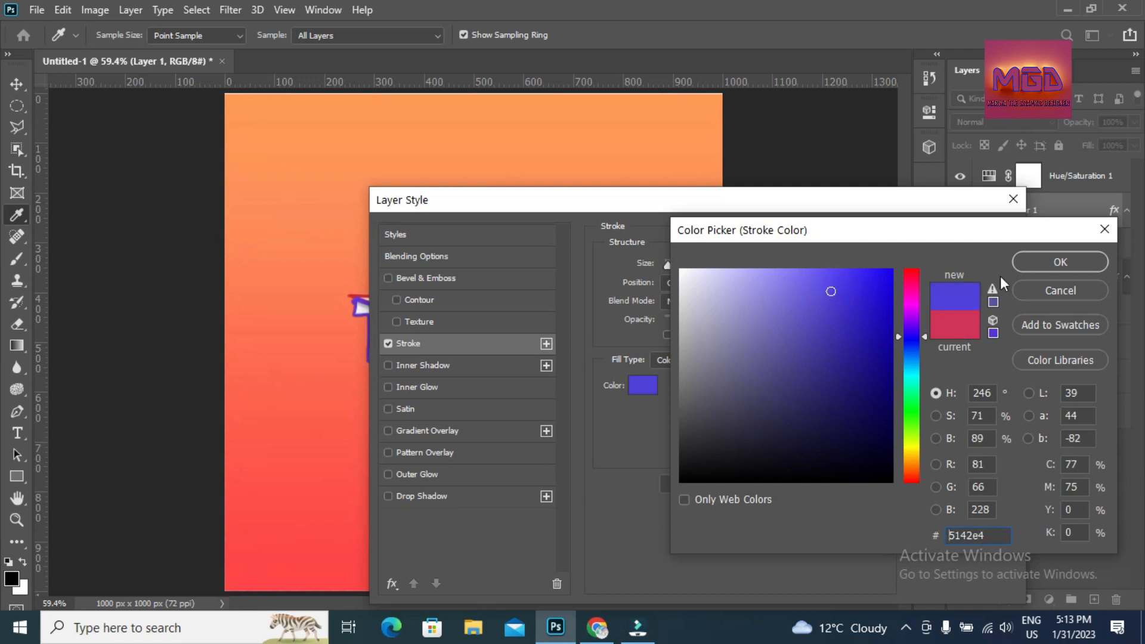
{"action": "left_click", "coordinate": [1024, 267]}
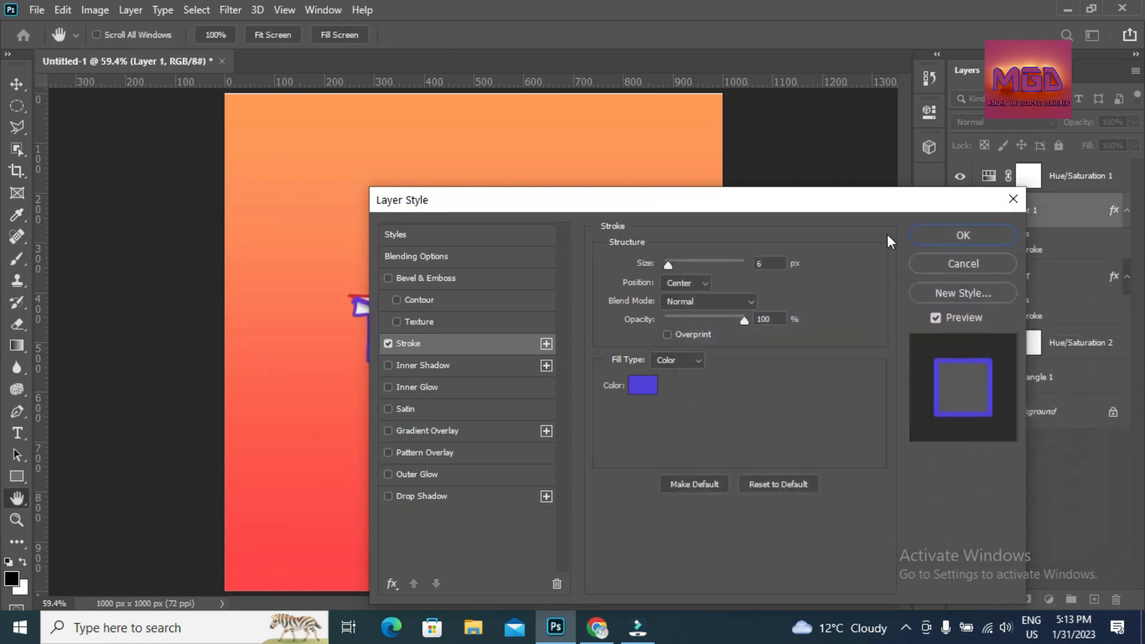
{"action": "left_click_drag", "start_coordinate": [876, 203], "coordinate": [985, 213]}
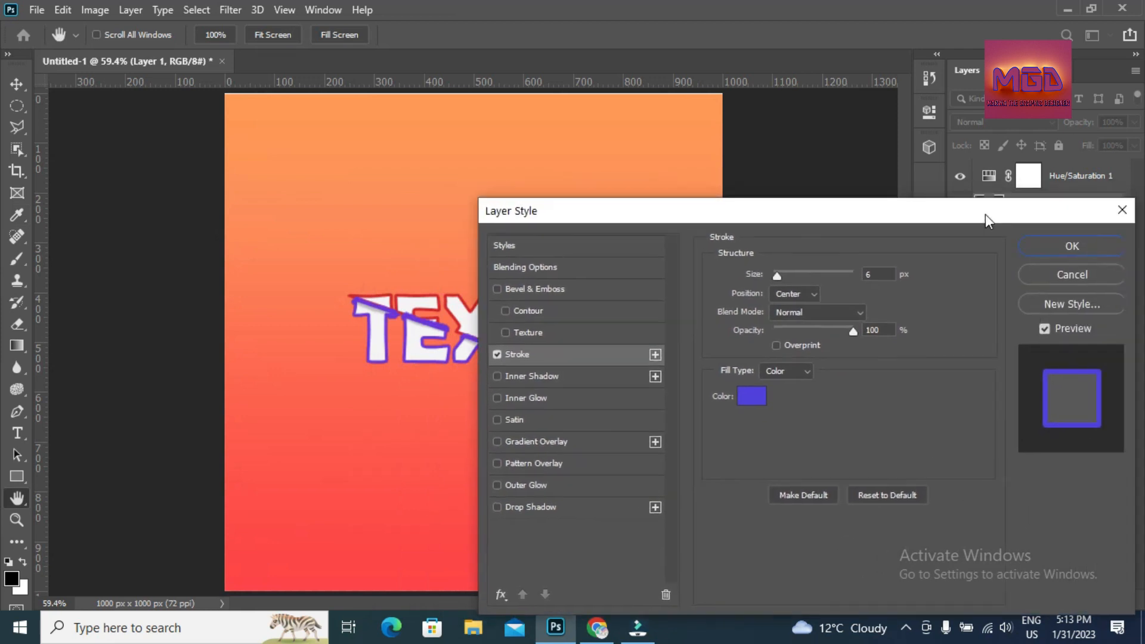
{"action": "left_click", "coordinate": [1025, 252]}
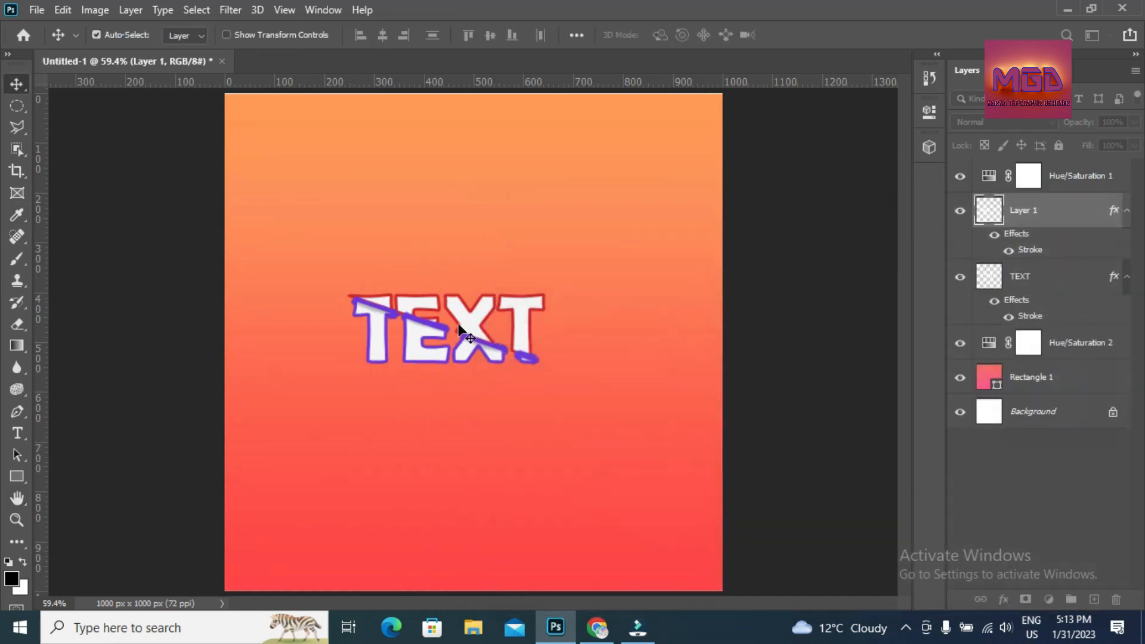
- Shift the red-outlined TEXT piece up and right, then fine-tune it down, left and down
{"action": "mouse_move", "coordinate": [459, 332]}
{"action": "left_mouse_down"}
{"action": "mouse_move", "coordinate": [482, 318]}
{"action": "mouse_move", "coordinate": [465, 318]}
{"action": "left_mouse_up"}
{"action": "key", "text": "Down"}
{"action": "key", "text": "Down"}
{"action": "key", "text": "Down"}
{"action": "key", "text": "Down"}
{"action": "key", "text": "Down"}
{"action": "key", "text": "Down"}
{"action": "key", "text": "Down"}
{"action": "key", "text": "Down"}
{"action": "key", "text": "Down"}
{"action": "key", "text": "Down"}
{"action": "key", "text": "Left"}
{"action": "key", "text": "Left"}
{"action": "key", "text": "Left"}
{"action": "key", "text": "Left"}
{"action": "key", "text": "Left"}
{"action": "key", "text": "Down"}
{"action": "key", "text": "Down"}
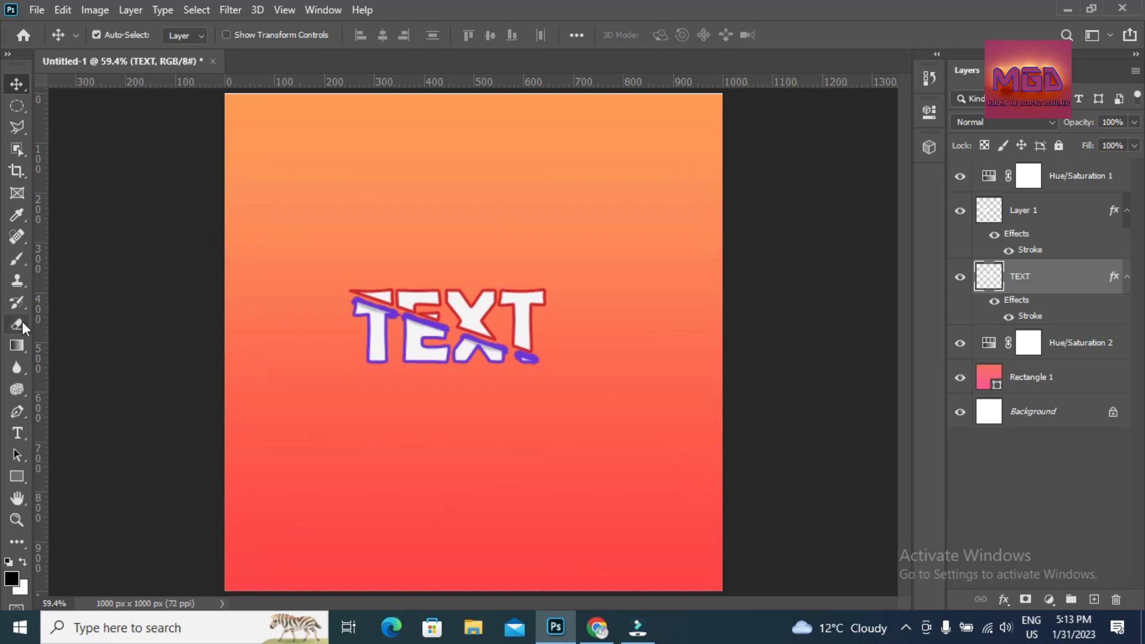
- With the Brush tool, paint a broad red diagonal stroke across the top of TEXT, redoing unsatisfying attempts
{"action": "left_click", "coordinate": [18, 260]}
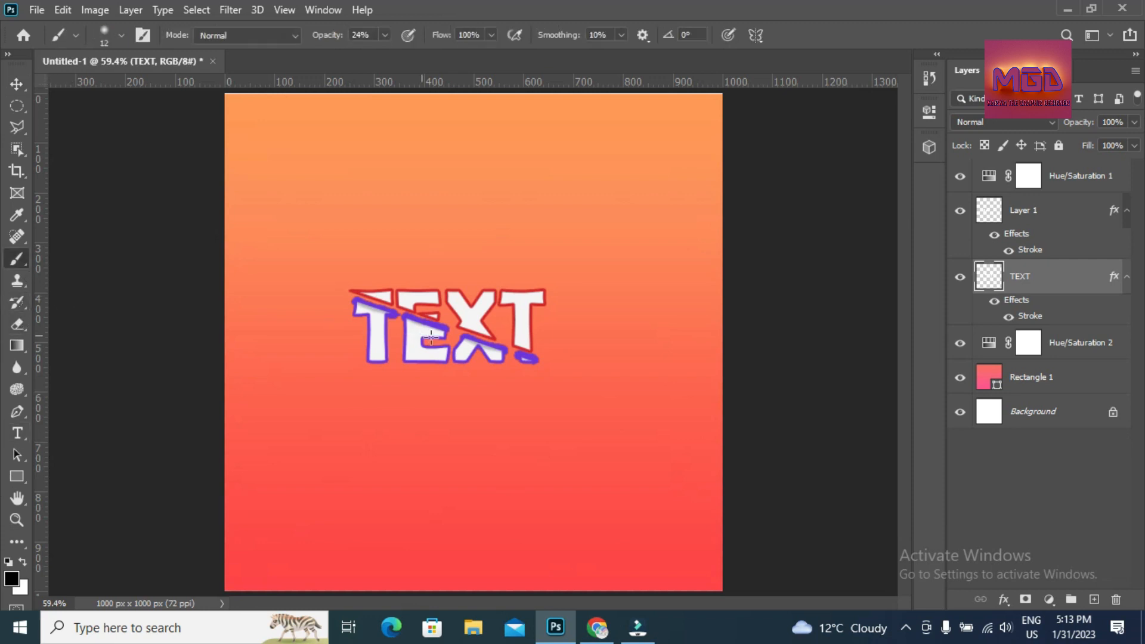
{"action": "mouse_move", "coordinate": [365, 295]}
{"action": "left_mouse_down"}
{"action": "mouse_move", "coordinate": [461, 327]}
{"action": "mouse_move", "coordinate": [345, 285]}
{"action": "mouse_move", "coordinate": [450, 299]}
{"action": "mouse_move", "coordinate": [496, 317]}
{"action": "mouse_move", "coordinate": [423, 309]}
{"action": "mouse_move", "coordinate": [528, 331]}
{"action": "left_mouse_up"}
{"action": "key", "text": "ctrl+z"}
{"action": "mouse_move", "coordinate": [343, 287]}
{"action": "left_mouse_down"}
{"action": "mouse_move", "coordinate": [481, 320]}
{"action": "mouse_move", "coordinate": [546, 354]}
{"action": "left_mouse_up"}
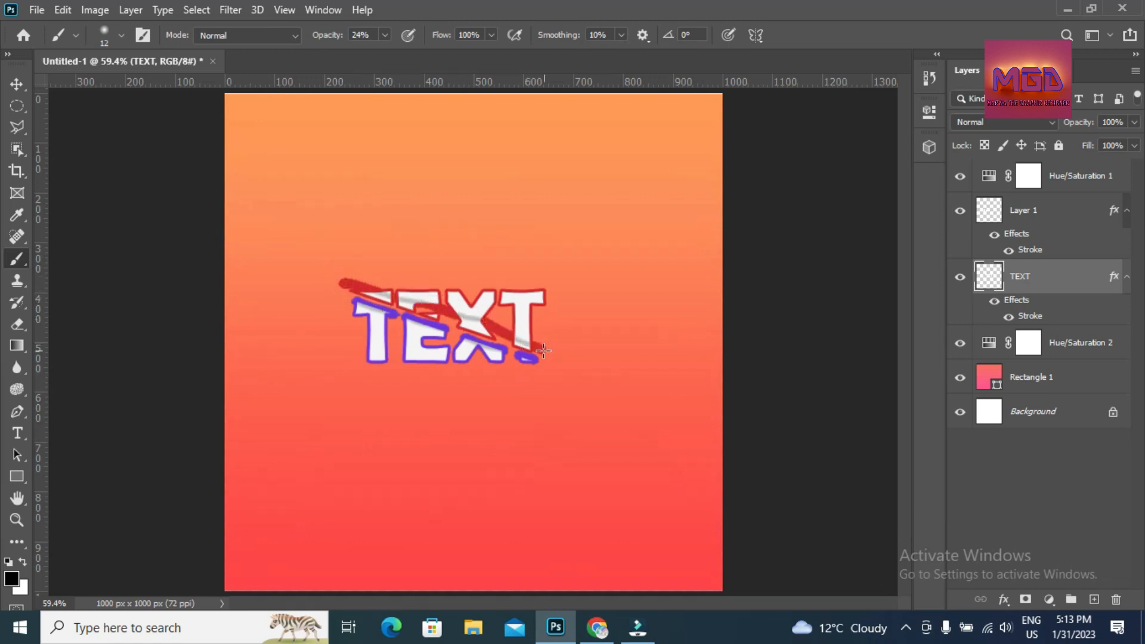
{"action": "left_click_drag", "start_coordinate": [475, 328], "coordinate": [400, 301]}
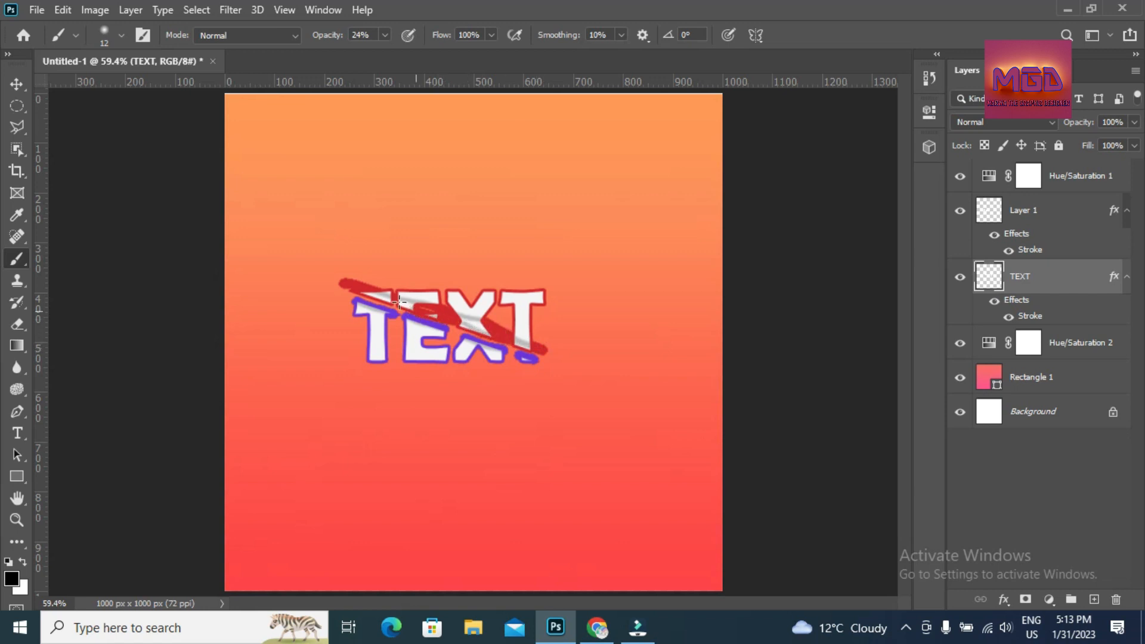
{"action": "mouse_move", "coordinate": [468, 326]}
{"action": "left_mouse_down"}
{"action": "mouse_move", "coordinate": [548, 347]}
{"action": "mouse_move", "coordinate": [448, 323]}
{"action": "mouse_move", "coordinate": [329, 272]}
{"action": "mouse_move", "coordinate": [555, 338]}
{"action": "mouse_move", "coordinate": [324, 258]}
{"action": "mouse_move", "coordinate": [528, 326]}
{"action": "left_mouse_up"}
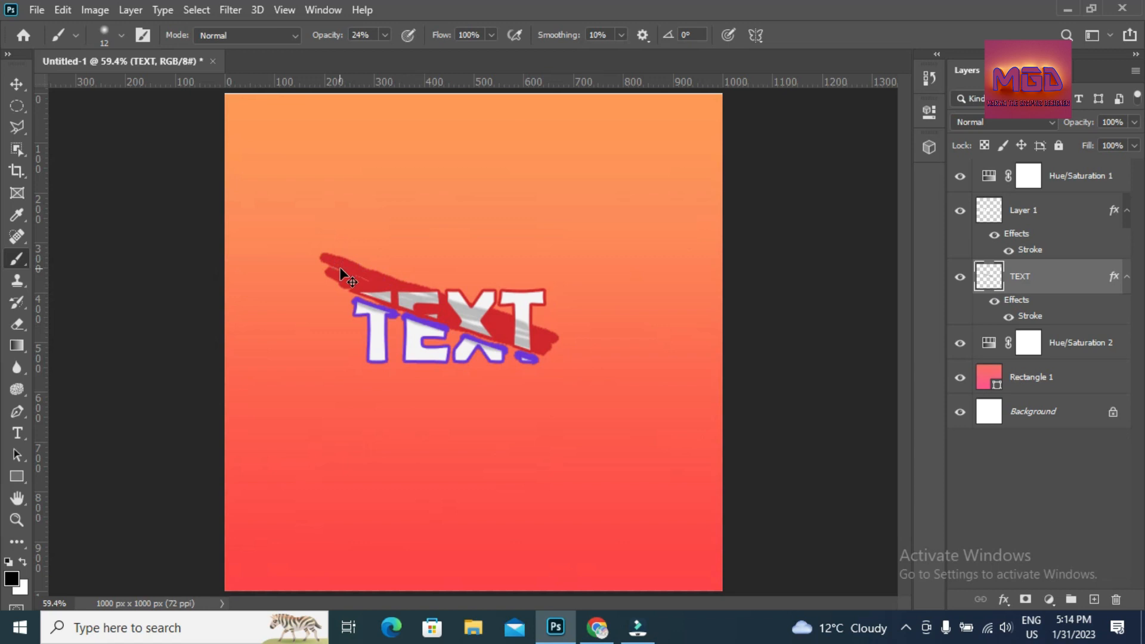
{"action": "key", "text": "ctrl+z"}
{"action": "left_click_drag", "start_coordinate": [327, 267], "coordinate": [554, 353]}
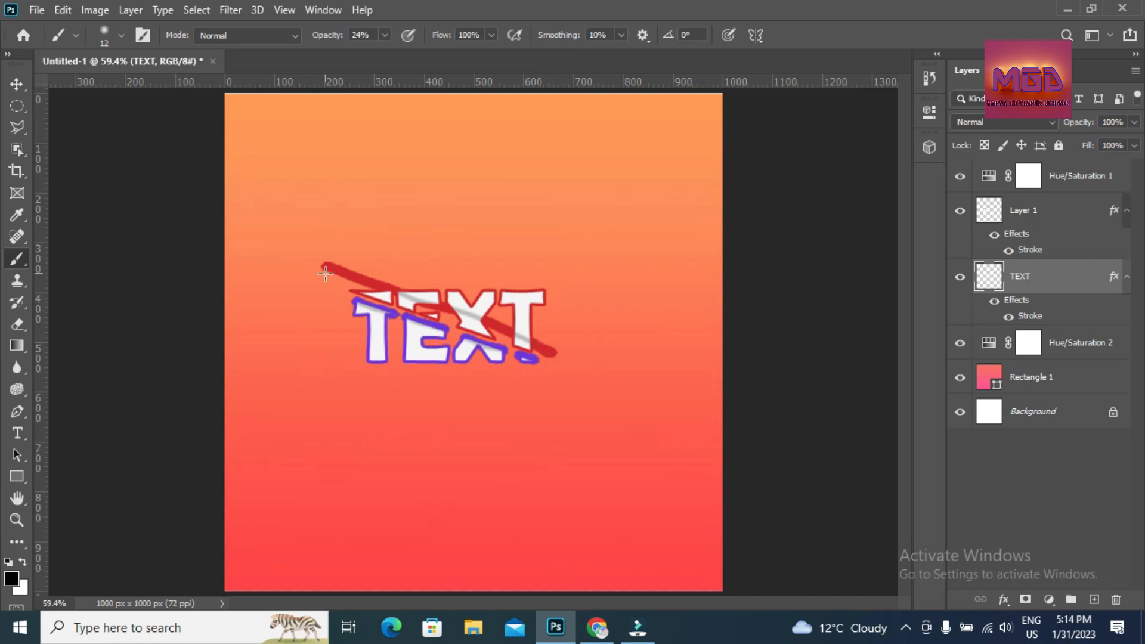
- Raise the brush hardness slightly and fill out the red stroke's upper-left end toward the first T
{"action": "left_click", "coordinate": [120, 36]}
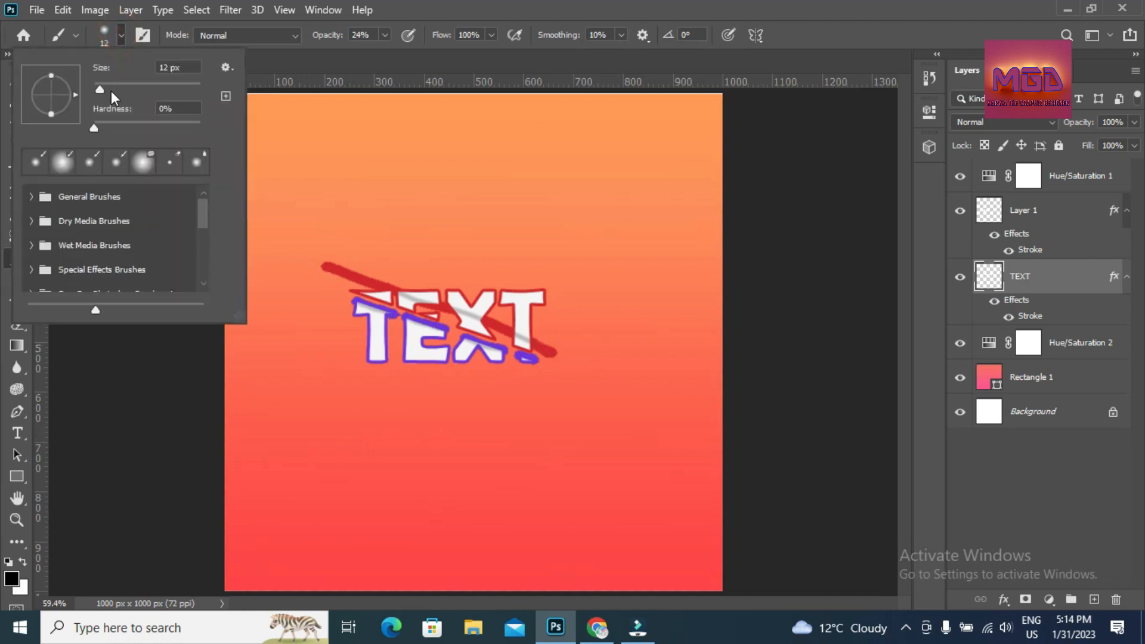
{"action": "left_click_drag", "start_coordinate": [101, 131], "coordinate": [105, 130]}
{"action": "left_click", "coordinate": [410, 2]}
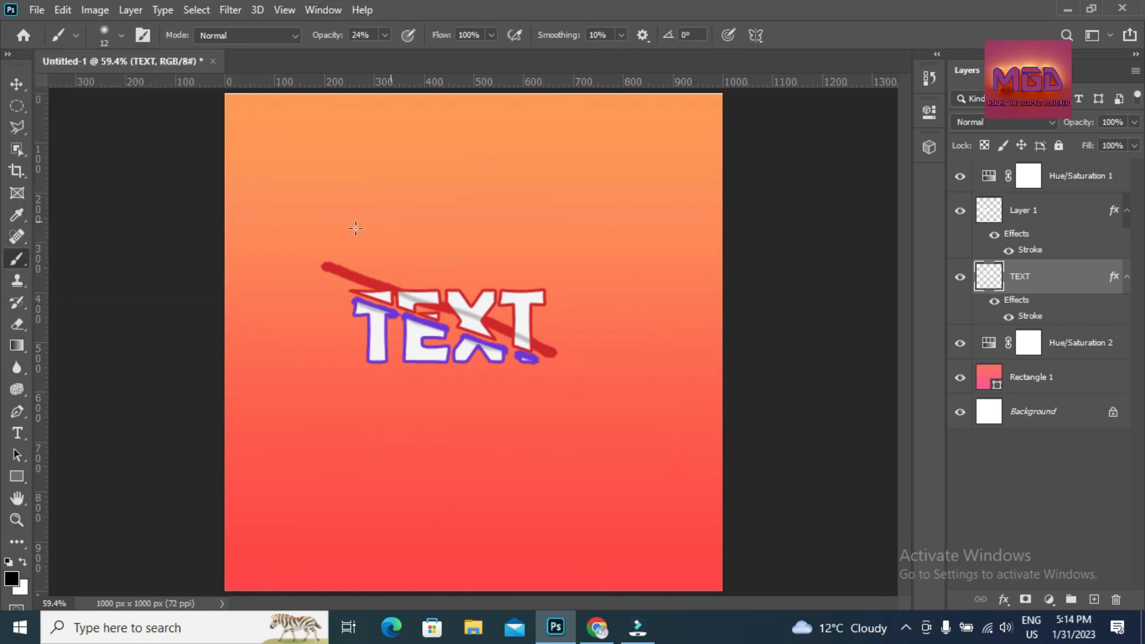
{"action": "mouse_move", "coordinate": [333, 273]}
{"action": "left_mouse_down"}
{"action": "mouse_move", "coordinate": [394, 300]}
{"action": "mouse_move", "coordinate": [333, 279]}
{"action": "mouse_move", "coordinate": [564, 353]}
{"action": "mouse_move", "coordinate": [531, 358]}
{"action": "left_mouse_up"}
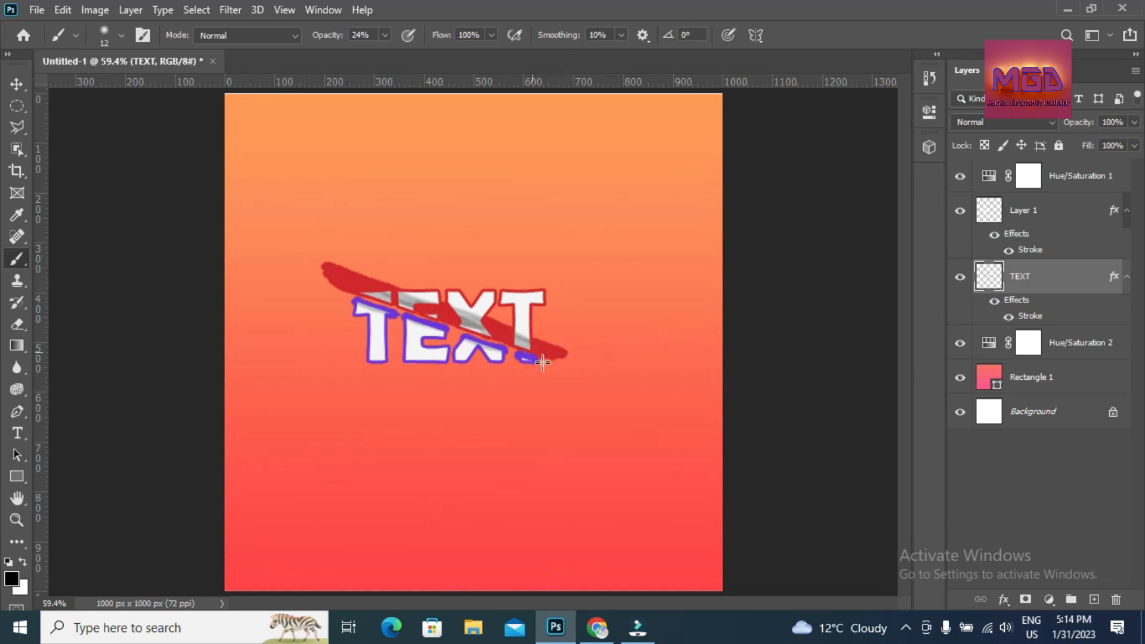
{"action": "left_click_drag", "start_coordinate": [325, 295], "coordinate": [426, 340]}
{"action": "left_click_drag", "start_coordinate": [360, 318], "coordinate": [366, 356]}
{"action": "key", "text": "ctrl+z"}
{"action": "key", "text": "ctrl+z"}
- On Layer 1, paint a purple diagonal slash across the whole word TEXT, darkening its right end
{"action": "left_click", "coordinate": [992, 208]}
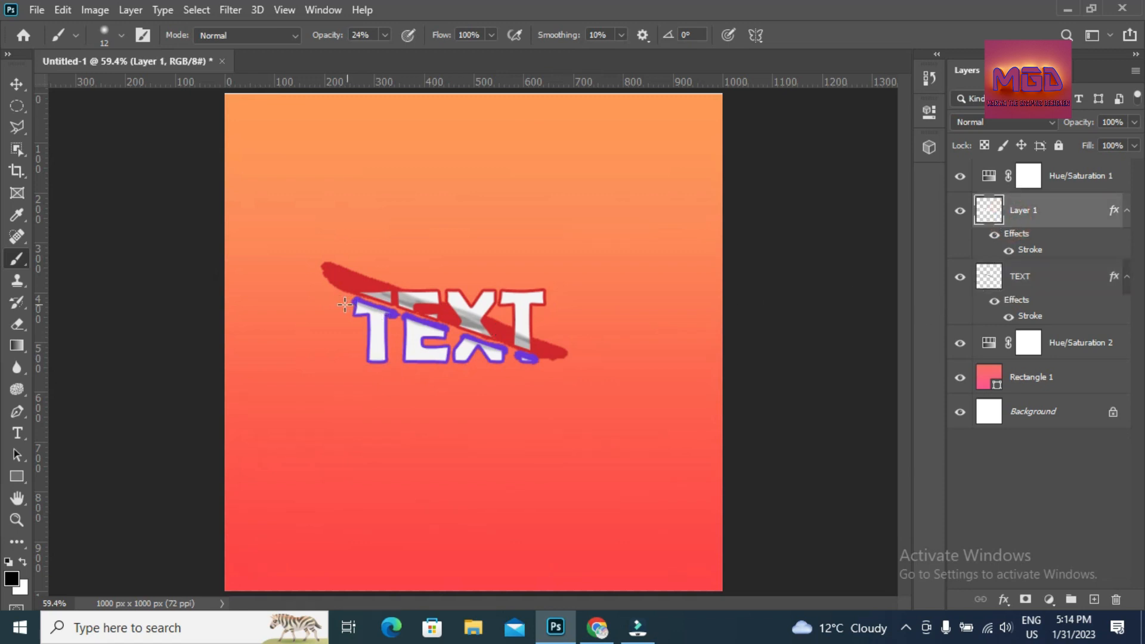
{"action": "left_click_drag", "start_coordinate": [322, 285], "coordinate": [504, 372]}
{"action": "key", "text": "ctrl+z"}
{"action": "mouse_move", "coordinate": [320, 291]}
{"action": "left_mouse_down"}
{"action": "mouse_move", "coordinate": [412, 327]}
{"action": "mouse_move", "coordinate": [543, 352]}
{"action": "left_mouse_up"}
{"action": "left_click_drag", "start_coordinate": [358, 292], "coordinate": [491, 327]}
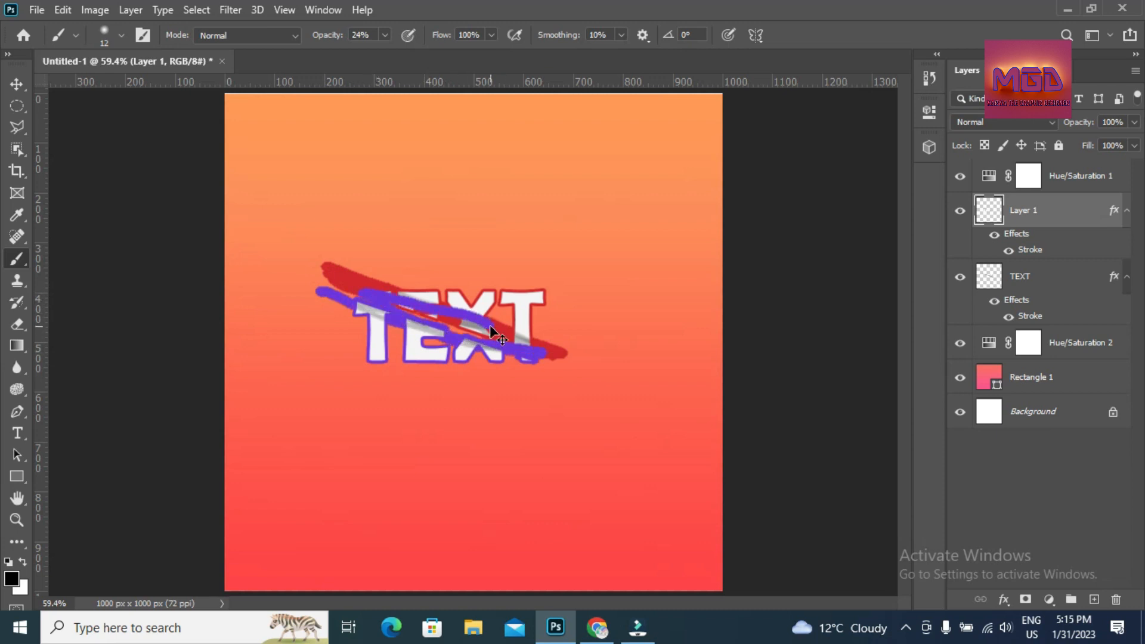
{"action": "key", "text": "ctrl+z"}
{"action": "key", "text": "ctrl+z"}
{"action": "left_click_drag", "start_coordinate": [317, 291], "coordinate": [539, 365]}
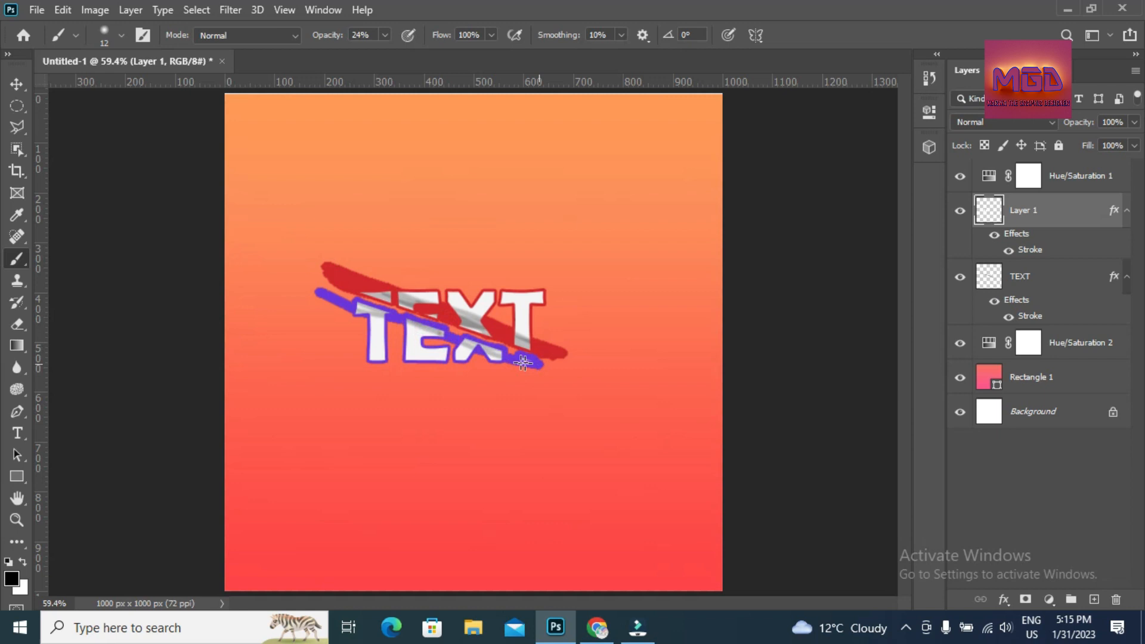
{"action": "mouse_move", "coordinate": [449, 330]}
{"action": "left_mouse_down"}
{"action": "mouse_move", "coordinate": [543, 363]}
{"action": "mouse_move", "coordinate": [327, 283]}
{"action": "mouse_move", "coordinate": [316, 283]}
{"action": "mouse_move", "coordinate": [367, 302]}
{"action": "mouse_move", "coordinate": [308, 295]}
{"action": "mouse_move", "coordinate": [401, 316]}
{"action": "mouse_move", "coordinate": [342, 309]}
{"action": "mouse_move", "coordinate": [307, 285]}
{"action": "mouse_move", "coordinate": [530, 366]}
{"action": "left_mouse_up"}
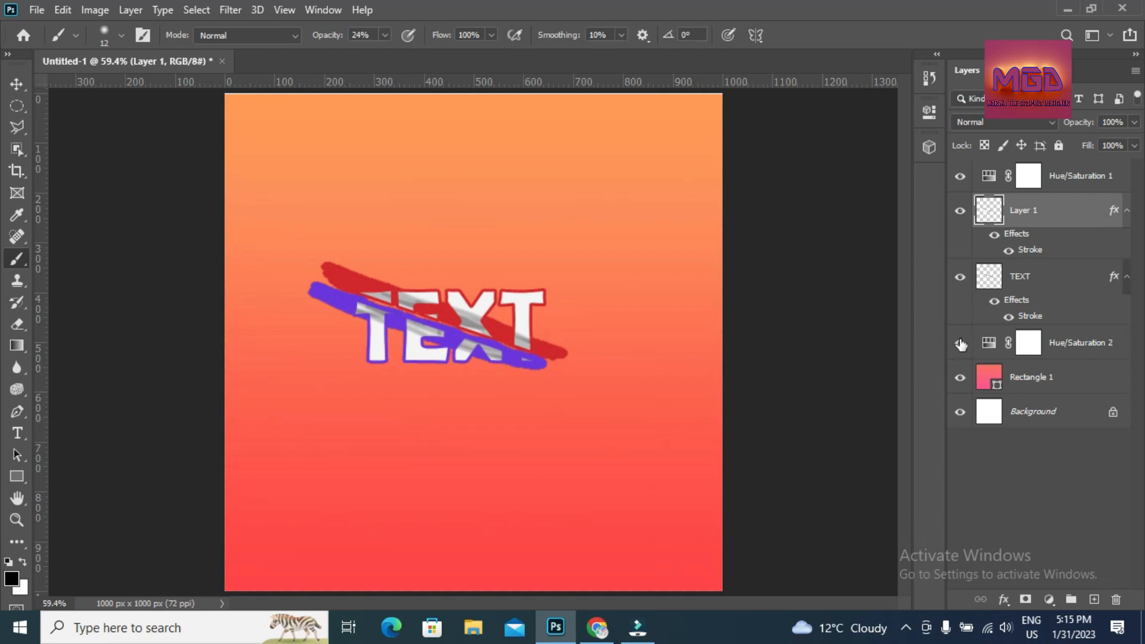
- Select Layer 1 on its own in the Layers panel
{"action": "right_click", "coordinate": [1013, 207]}
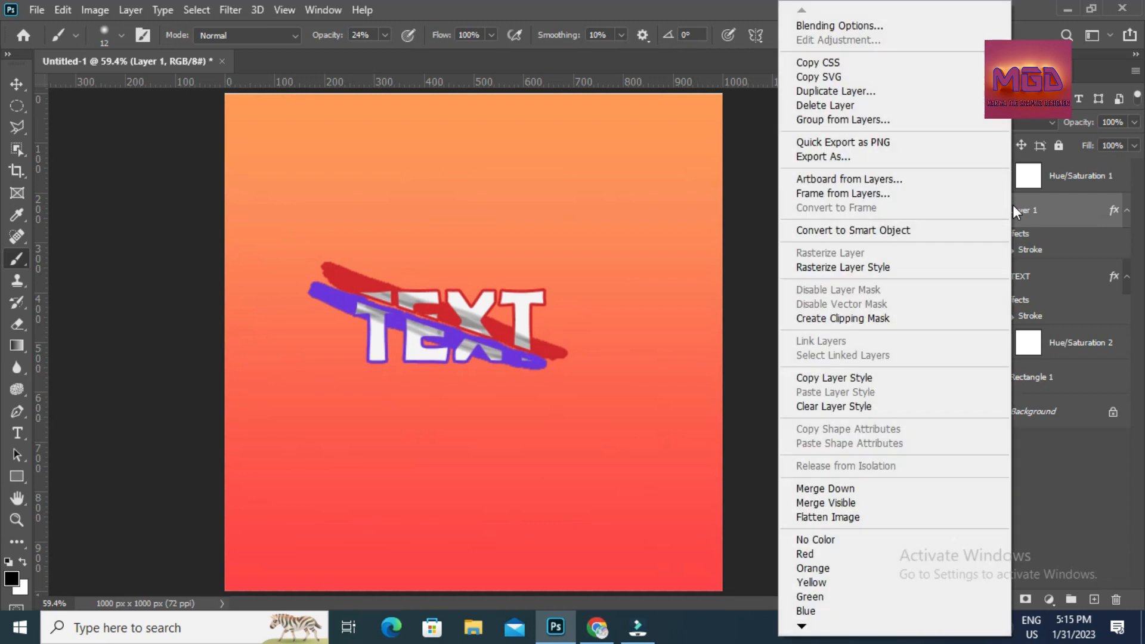
{"action": "left_click", "coordinate": [1044, 516]}
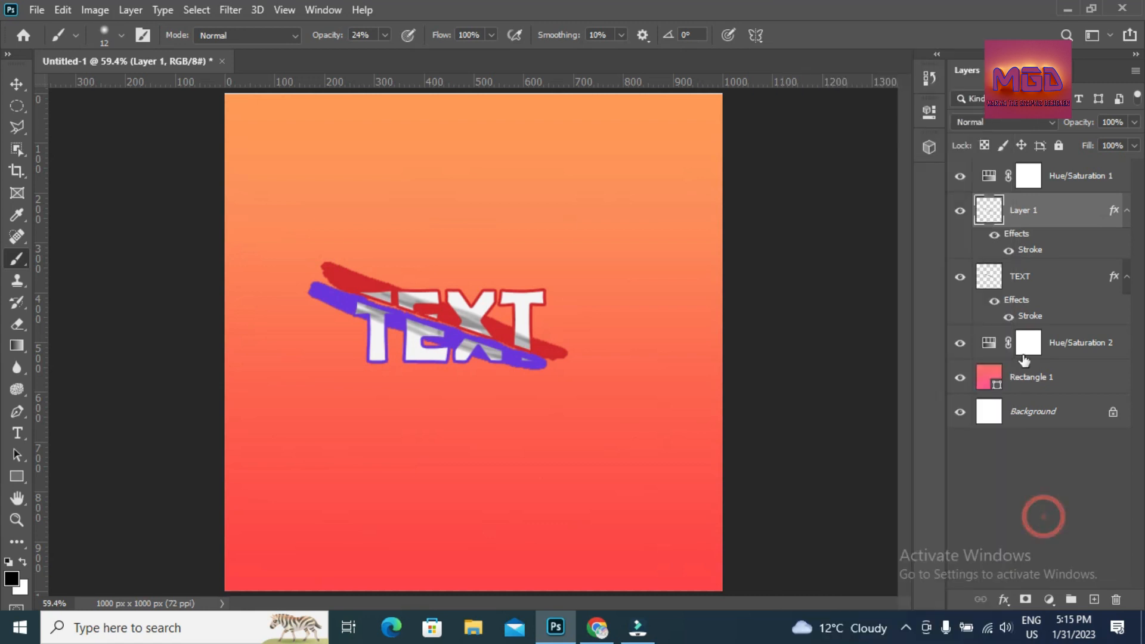
{"action": "left_click", "coordinate": [1018, 281], "text": "ctrl"}
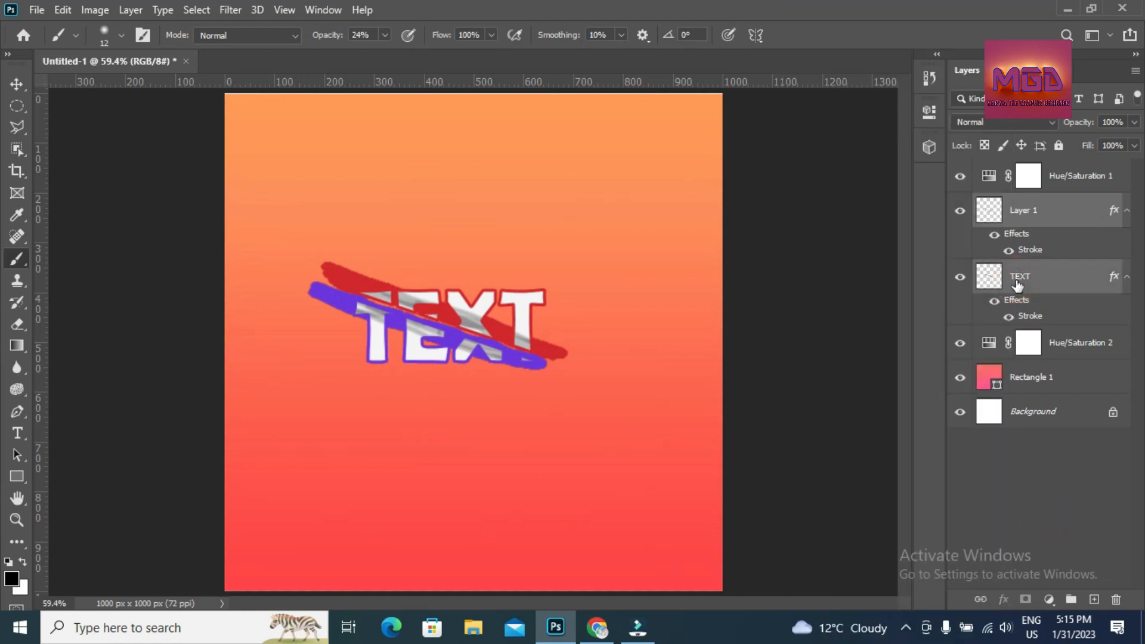
{"action": "right_click", "coordinate": [1018, 285]}
{"action": "left_click", "coordinate": [1118, 489]}
{"action": "left_click", "coordinate": [1015, 559]}
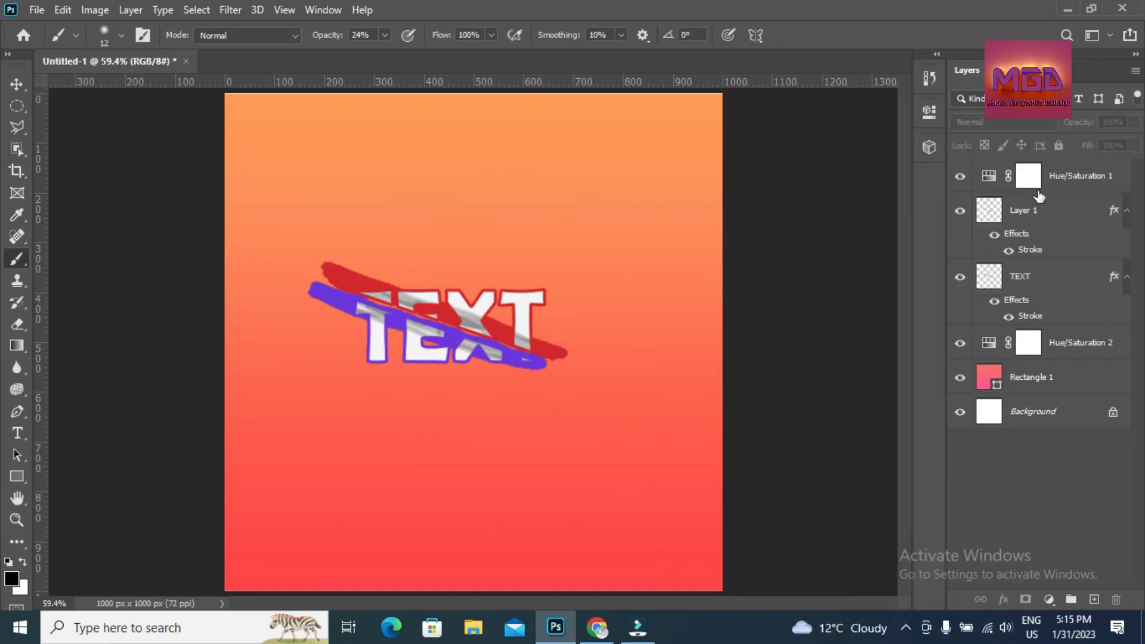
{"action": "left_click", "coordinate": [1026, 209]}
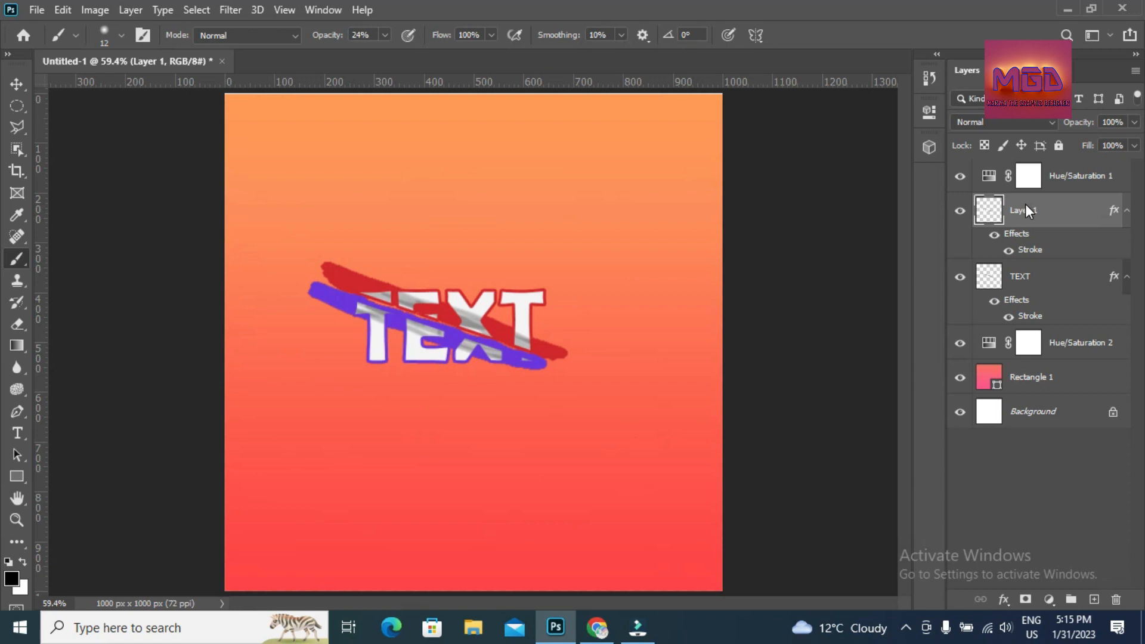
- Add a drop shadow to Layer 1 with 32% opacity, 16 px distance, 13% spread and 128 px size
{"action": "right_click", "coordinate": [1025, 204]}
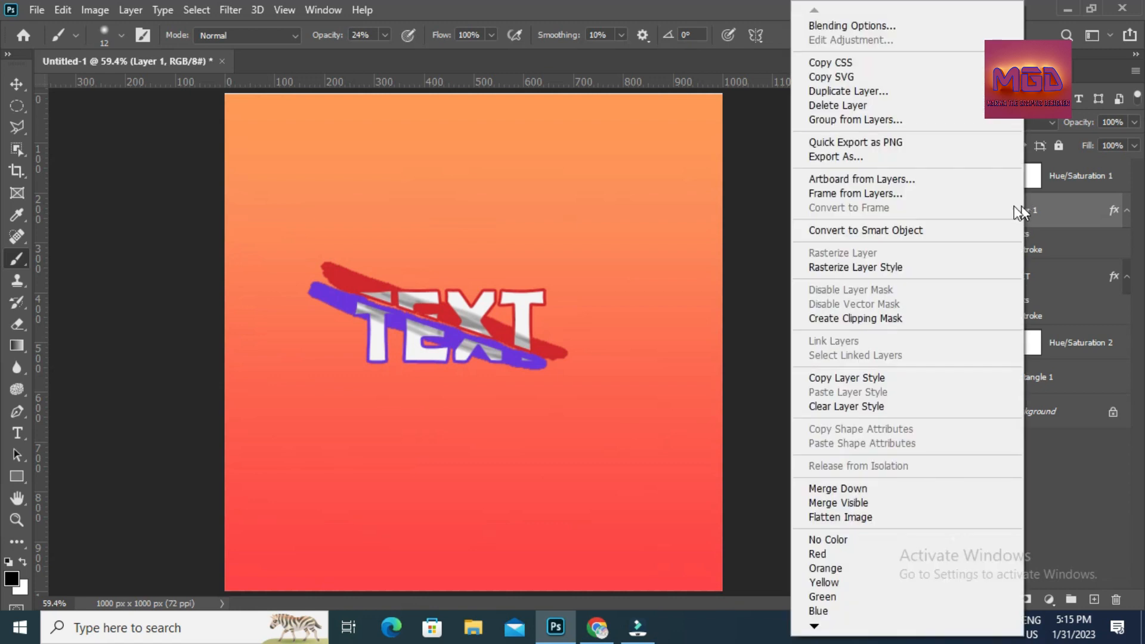
{"action": "left_click", "coordinate": [923, 30]}
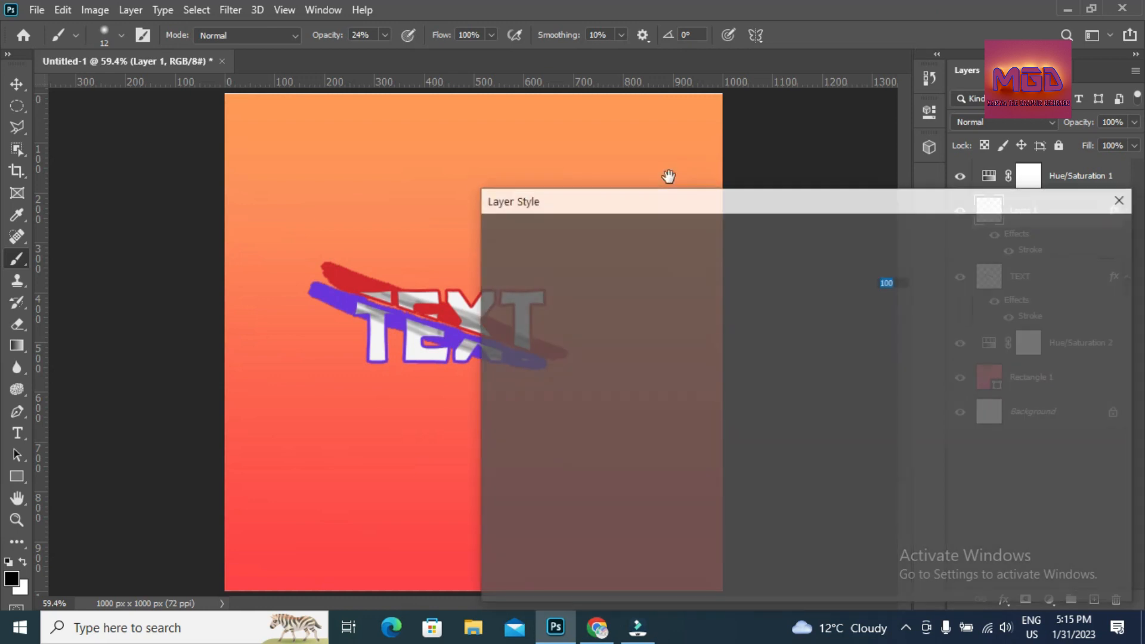
{"action": "left_click_drag", "start_coordinate": [653, 205], "coordinate": [727, 107]}
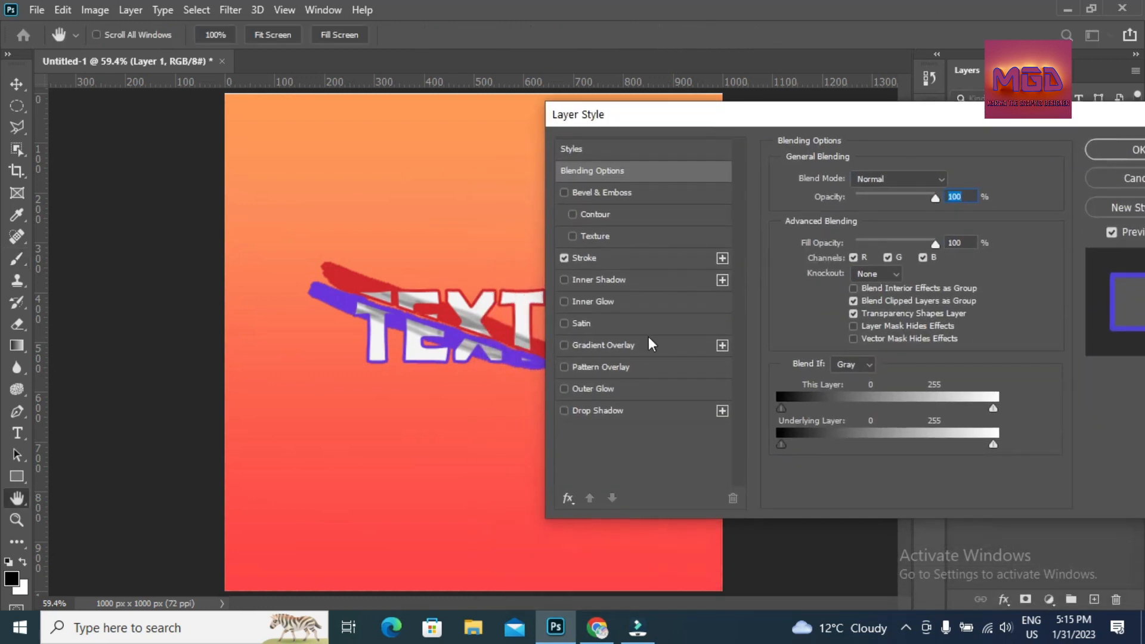
{"action": "left_click", "coordinate": [608, 417]}
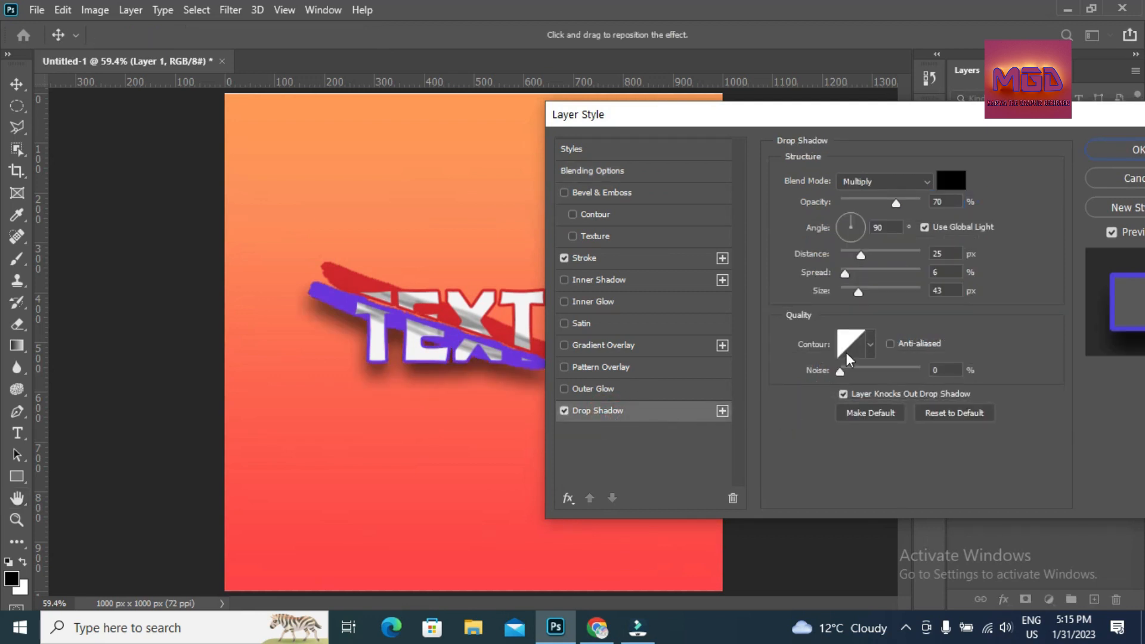
{"action": "left_click_drag", "start_coordinate": [893, 206], "coordinate": [868, 206]}
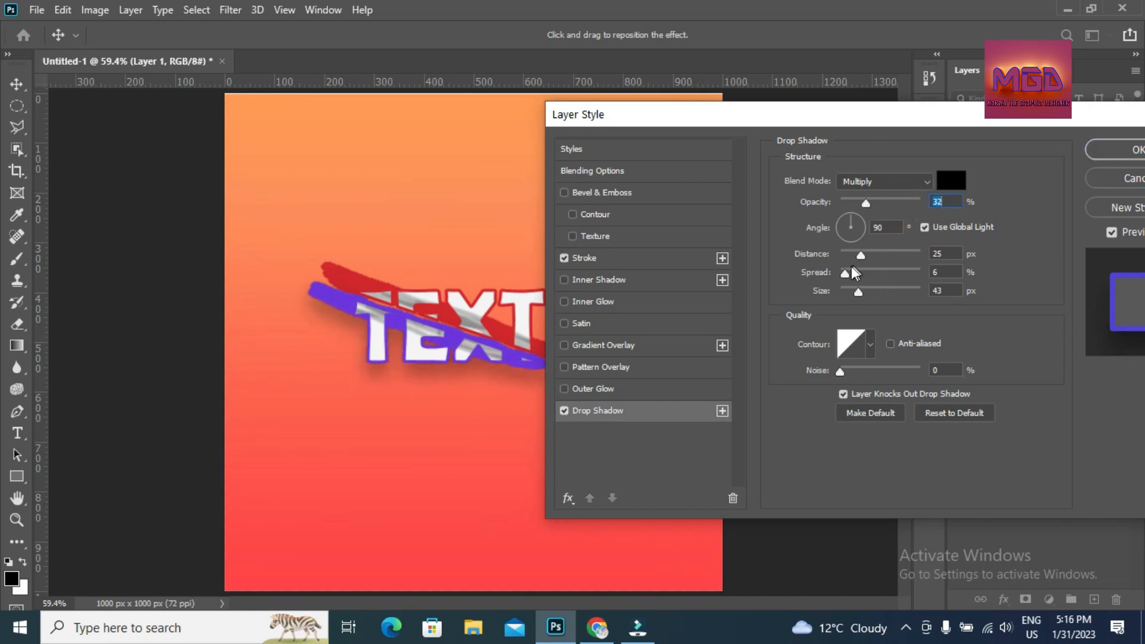
{"action": "left_click_drag", "start_coordinate": [844, 271], "coordinate": [886, 295]}
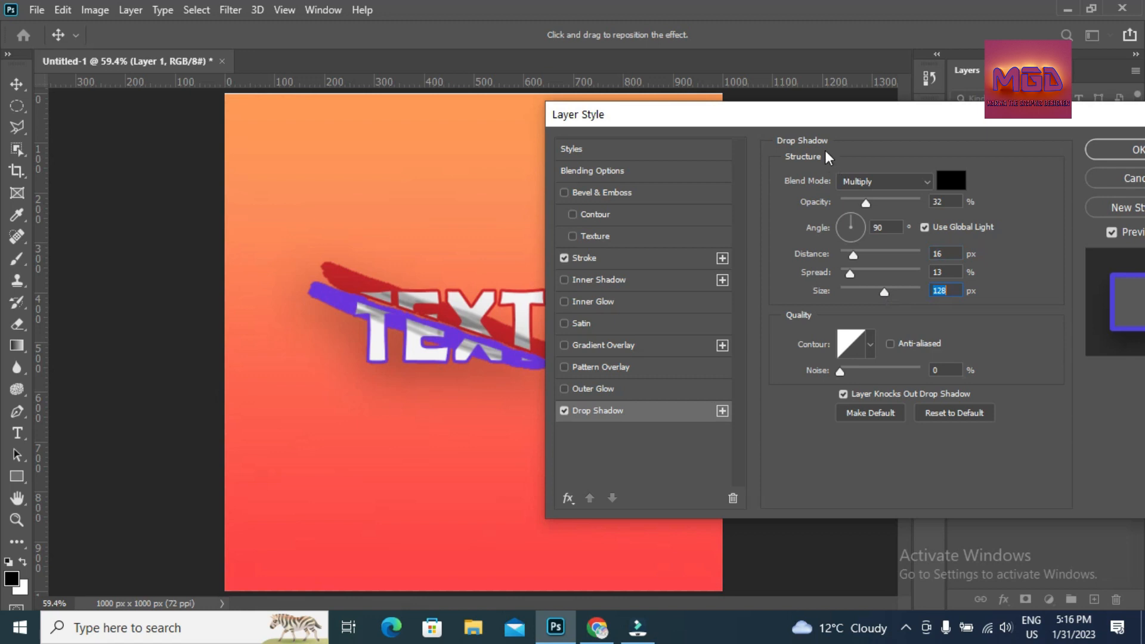
{"action": "left_click_drag", "start_coordinate": [841, 116], "coordinate": [798, 204]}
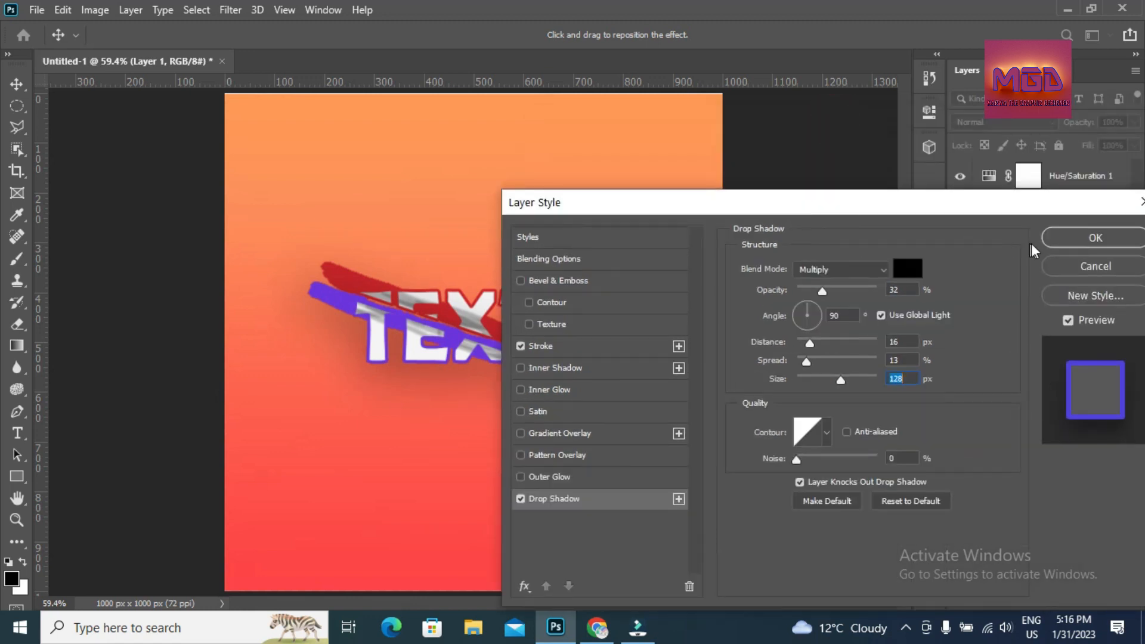
{"action": "left_click", "coordinate": [1138, 238]}
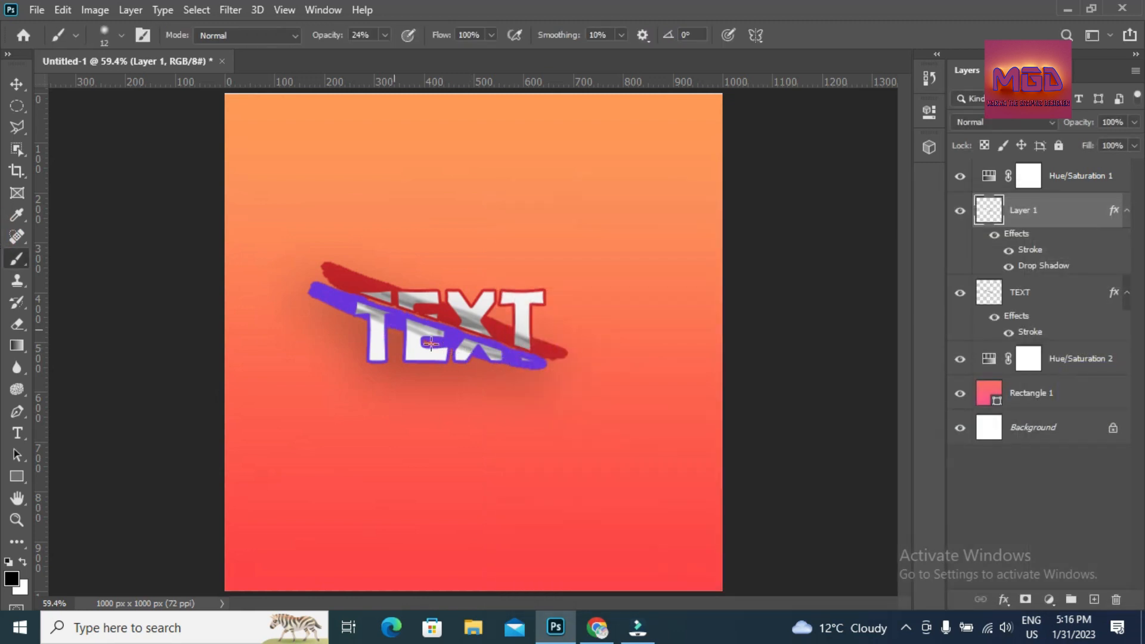
- Give the TEXT layer a 39% opacity drop shadow (25 px distance, 43 px size) and move it above Layer 1
{"action": "left_click", "coordinate": [1030, 303]}
{"action": "right_click", "coordinate": [1031, 301]}
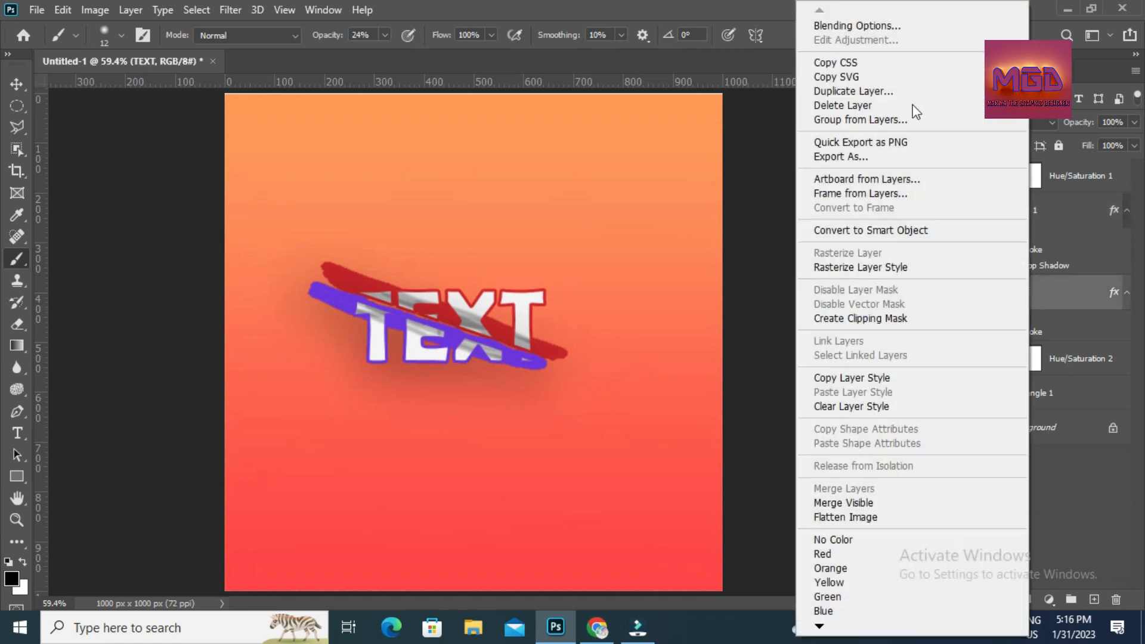
{"action": "left_click", "coordinate": [872, 27]}
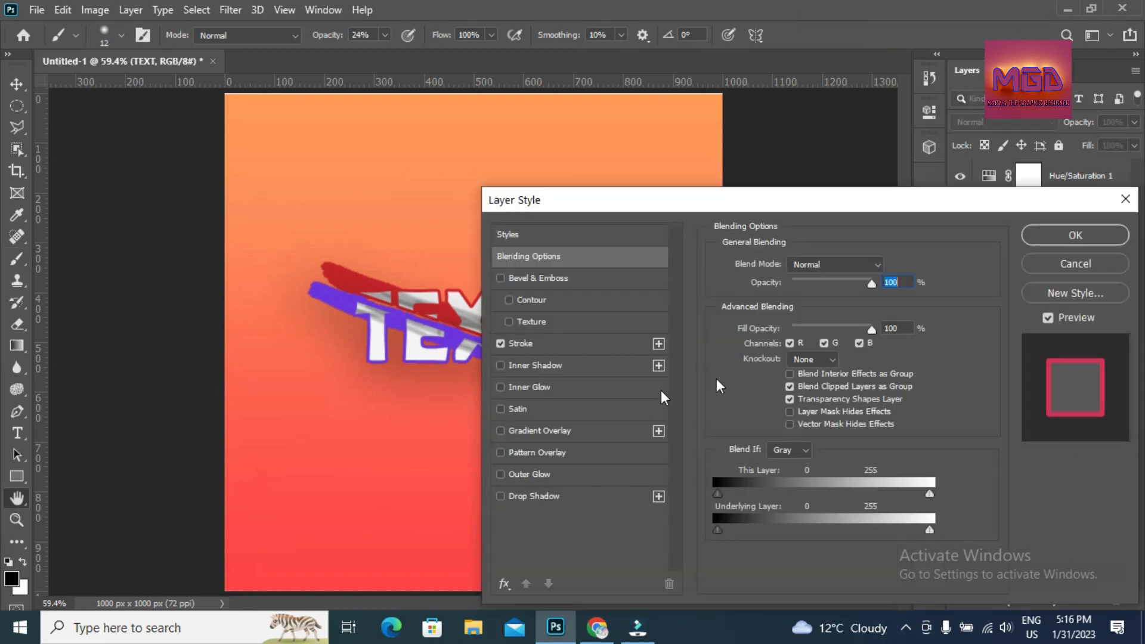
{"action": "left_click", "coordinate": [549, 506]}
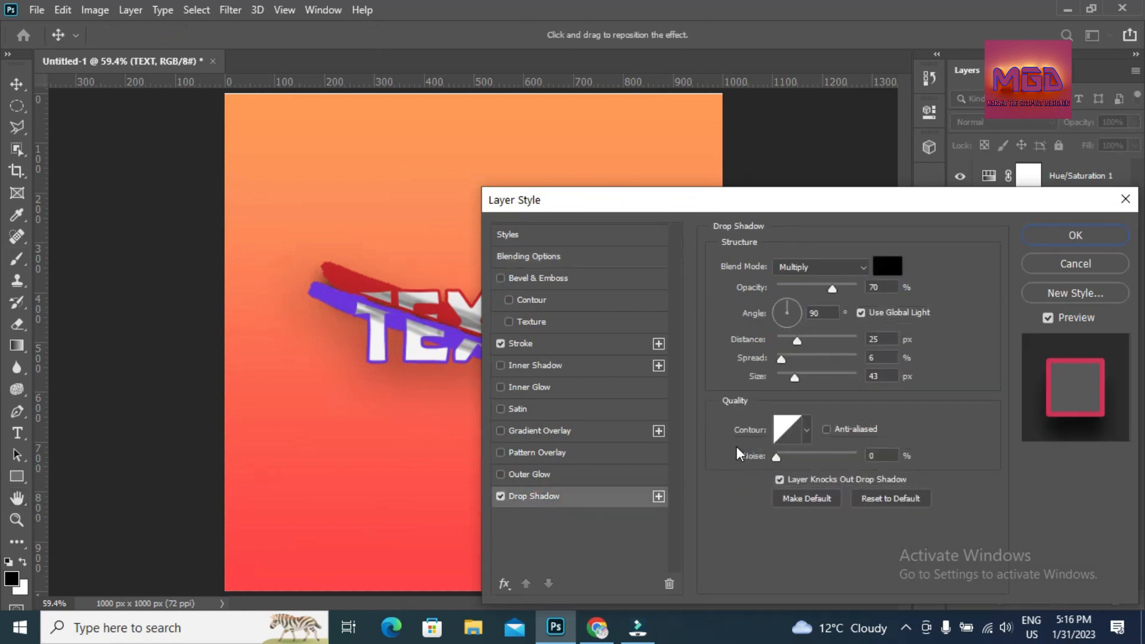
{"action": "left_click_drag", "start_coordinate": [739, 202], "coordinate": [783, 171]}
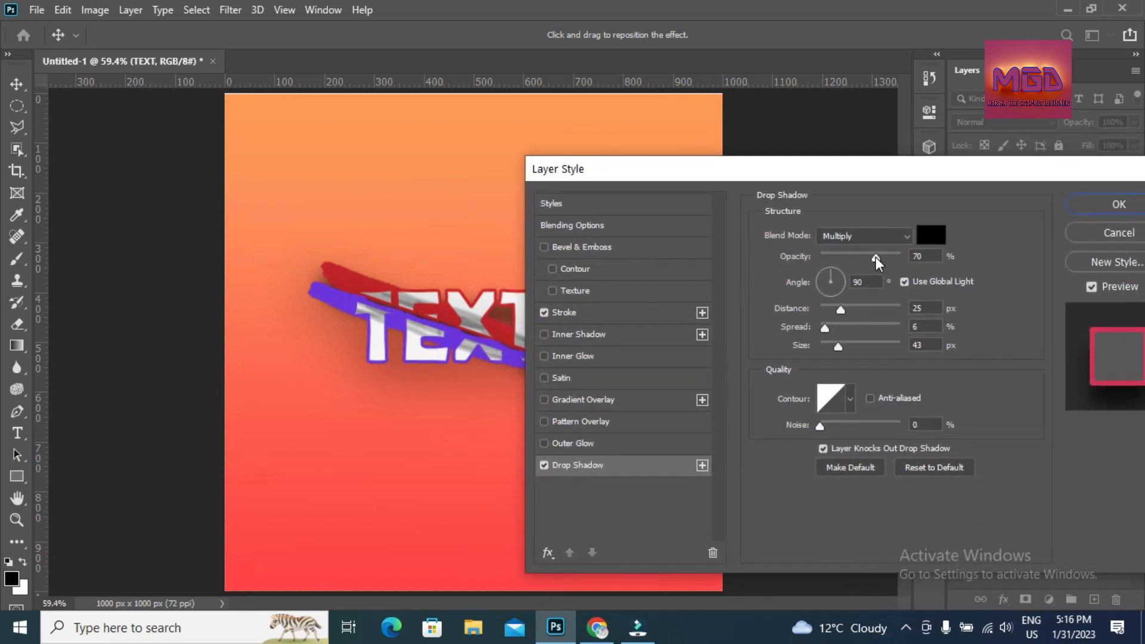
{"action": "left_click_drag", "start_coordinate": [889, 184], "coordinate": [705, 338]}
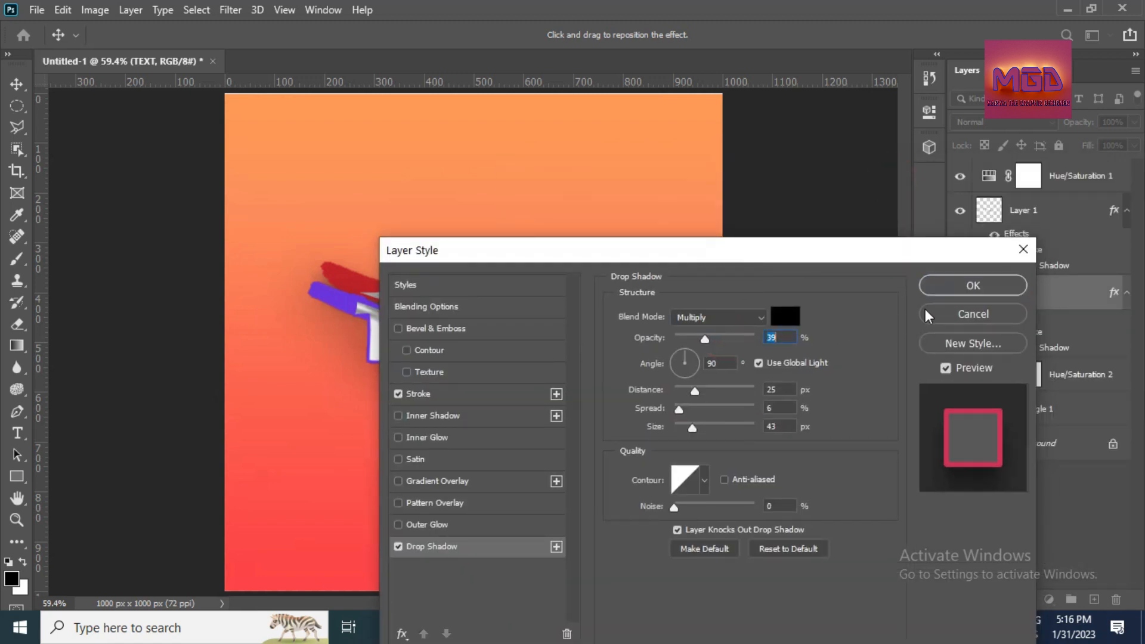
{"action": "left_click", "coordinate": [961, 291]}
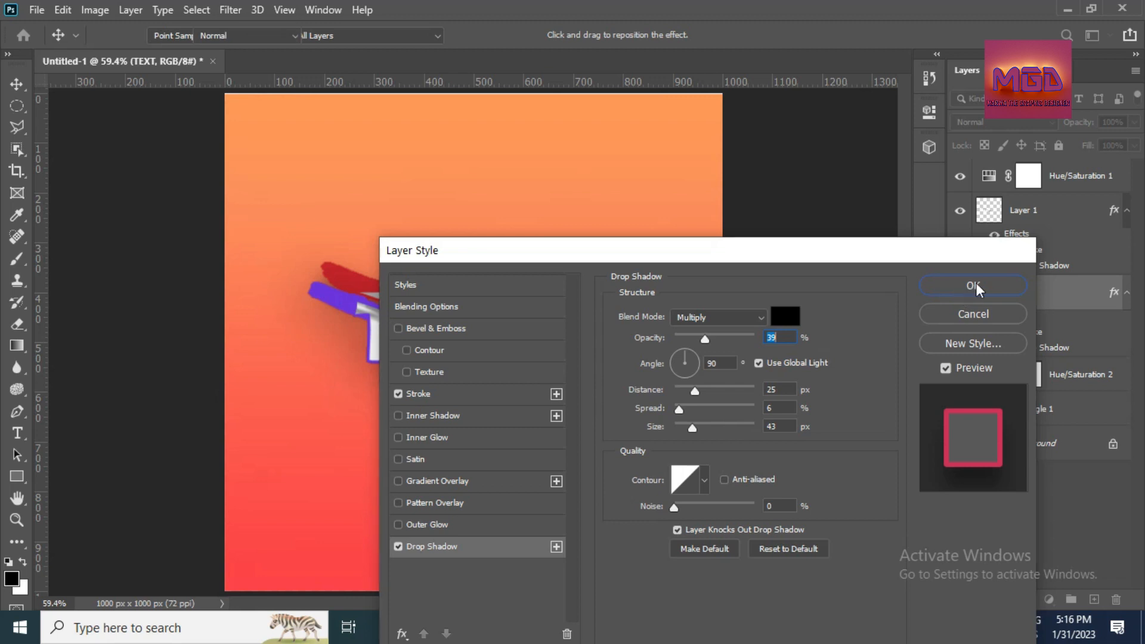
{"action": "left_click_drag", "start_coordinate": [1002, 298], "coordinate": [1020, 196]}
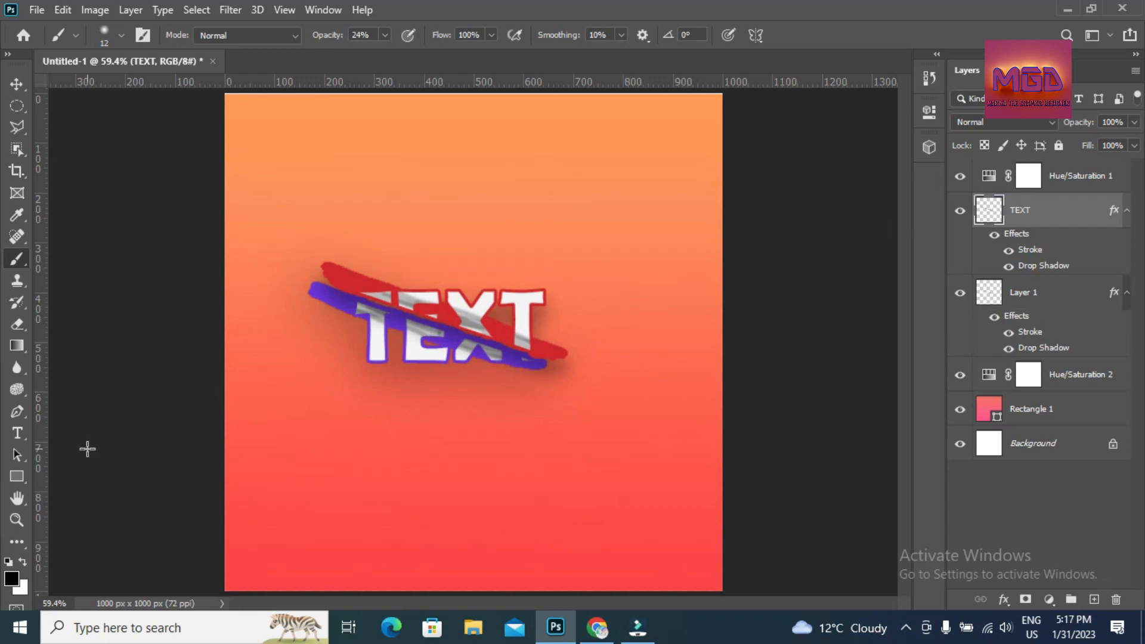
- With the Move tool, shift the TEXT layer slightly up, then nudge it right three times
{"action": "left_click", "coordinate": [18, 82]}
{"action": "left_click_drag", "start_coordinate": [423, 298], "coordinate": [412, 292]}
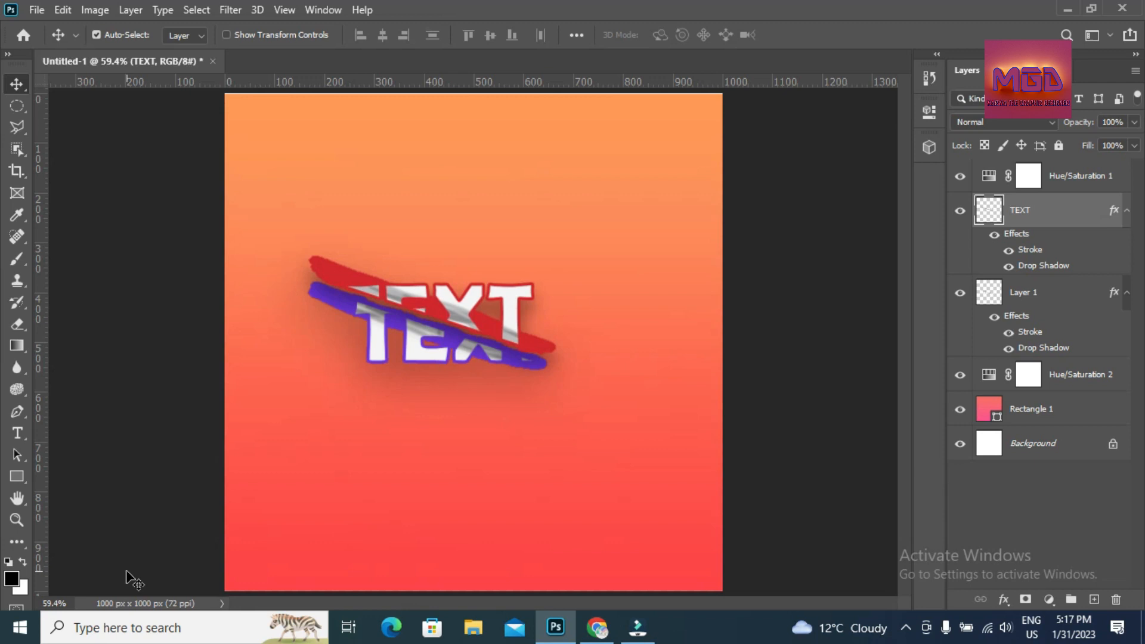
{"action": "key", "text": "Right"}
{"action": "key", "text": "Right"}
{"action": "key", "text": "Right"}
{"action": "key", "text": "Right"}
{"action": "key", "text": "Right"}
{"action": "key", "text": "Right"}
{"action": "key", "text": "Right"}
{"action": "key", "text": "Right"}
{"action": "key", "text": "Right"}
{"action": "key", "text": "Right"}
{"action": "key", "text": "Right"}
{"action": "key", "text": "Right"}
{"action": "key", "text": "Right"}
{"action": "key", "text": "Right"}
{"action": "key", "text": "Right"}
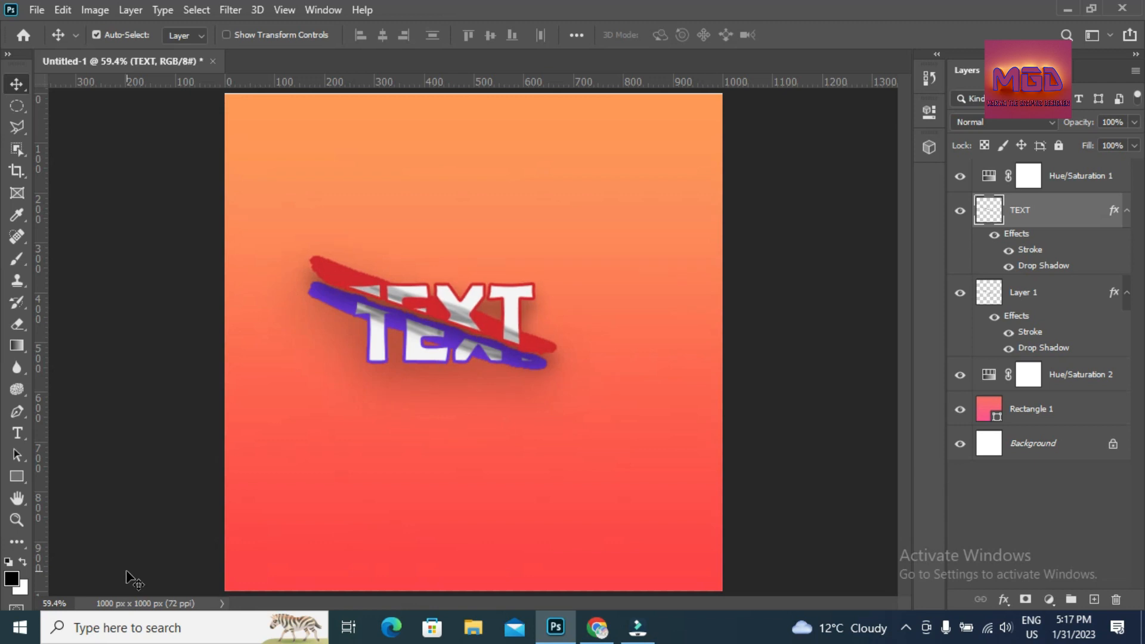
{"action": "key", "text": "Right"}
{"action": "key", "text": "Right"}
{"action": "key", "text": "Right"}
{"action": "key", "text": "Right"}
{"action": "key", "text": "Right"}
{"action": "key", "text": "Right"}
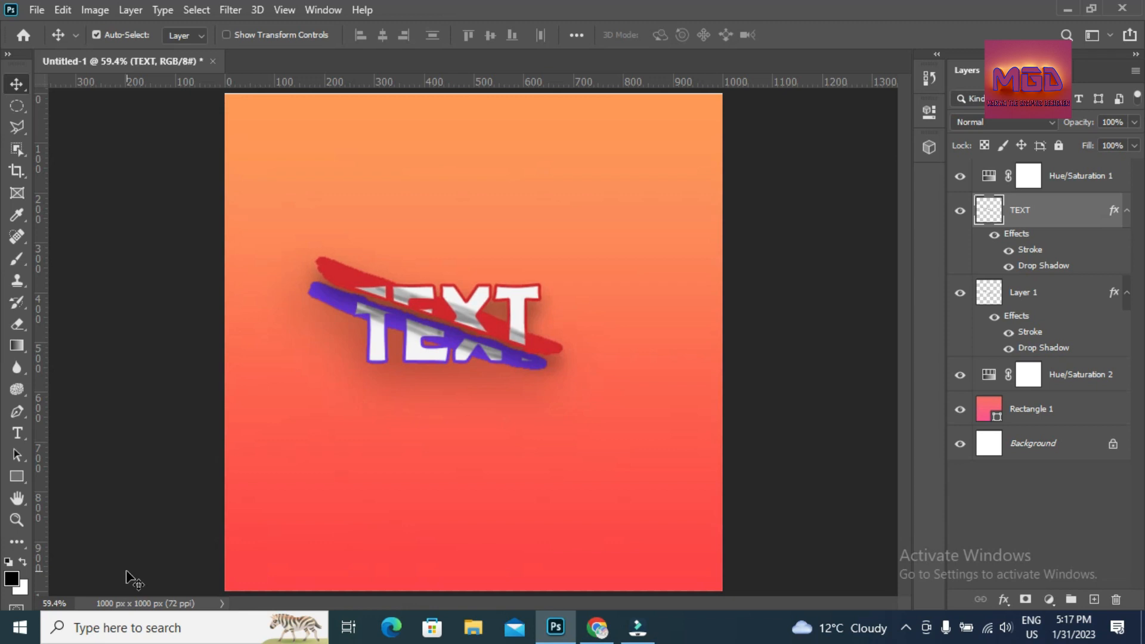
{"action": "key", "text": "Right"}
{"action": "key", "text": "Right"}
{"action": "key", "text": "Right"}
{"action": "key", "text": "Right"}
{"action": "key", "text": "Right"}
{"action": "key", "text": "Right"}
{"action": "key", "text": "Right"}
{"action": "key", "text": "Right"}
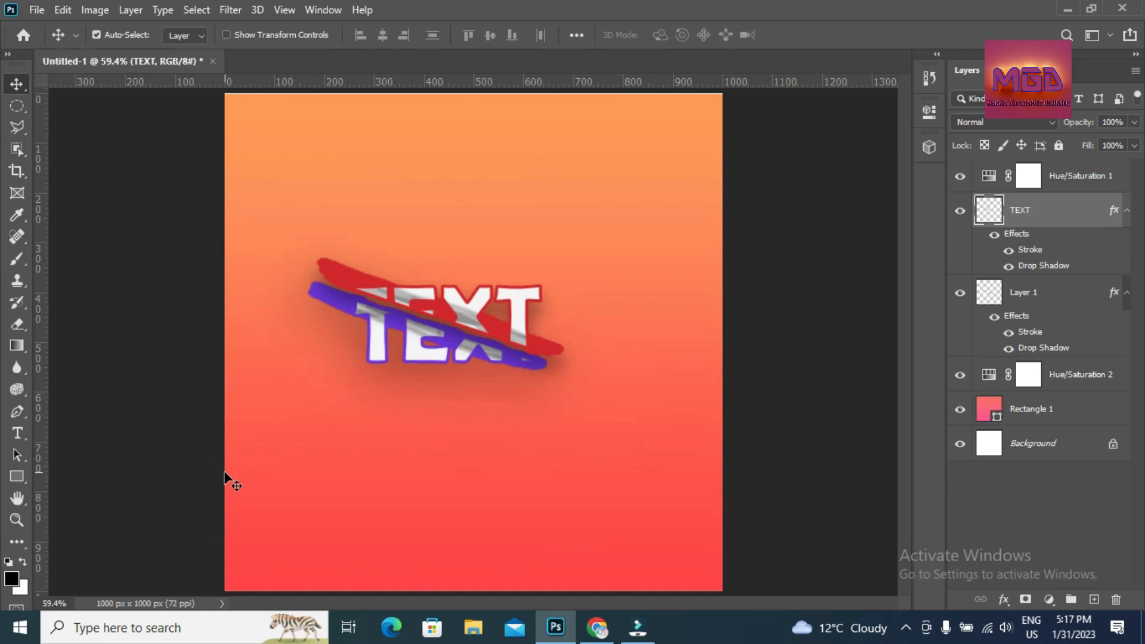
{"action": "left_click", "coordinate": [37, 10]}
{"action": "left_click", "coordinate": [518, 7]}
{"action": "left_click", "coordinate": [906, 630]}
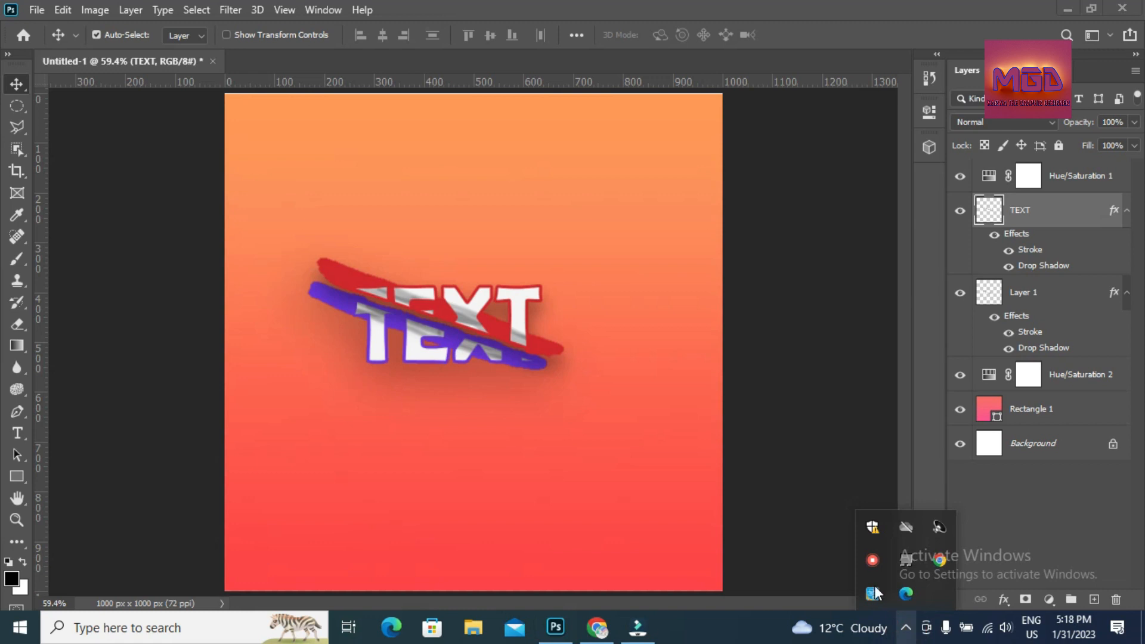
{"action": "right_click", "coordinate": [874, 567]}
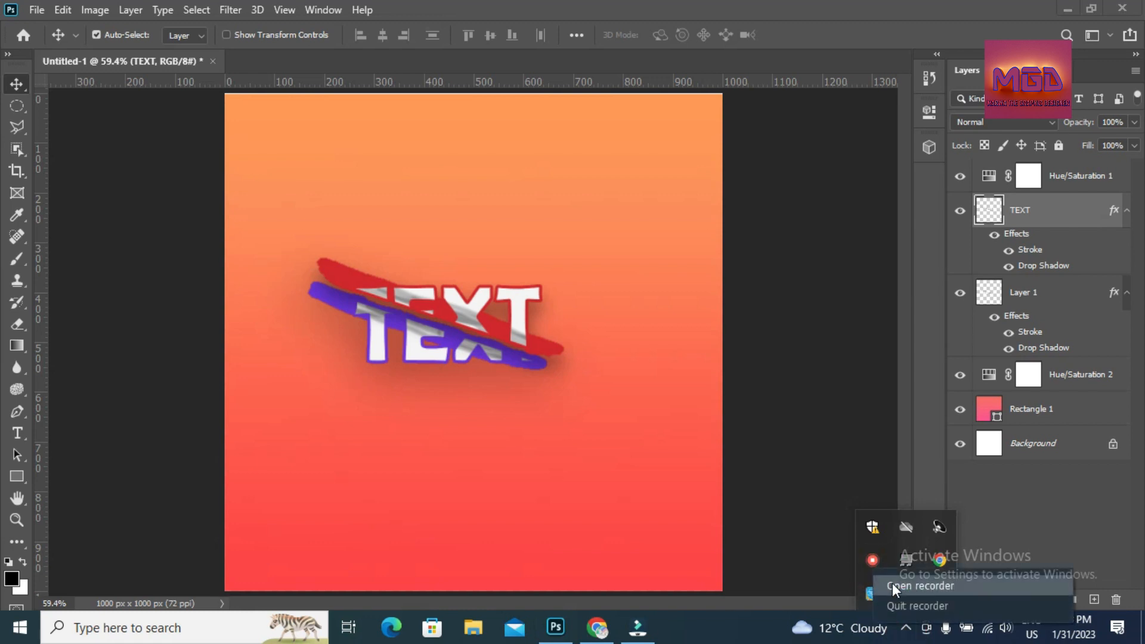